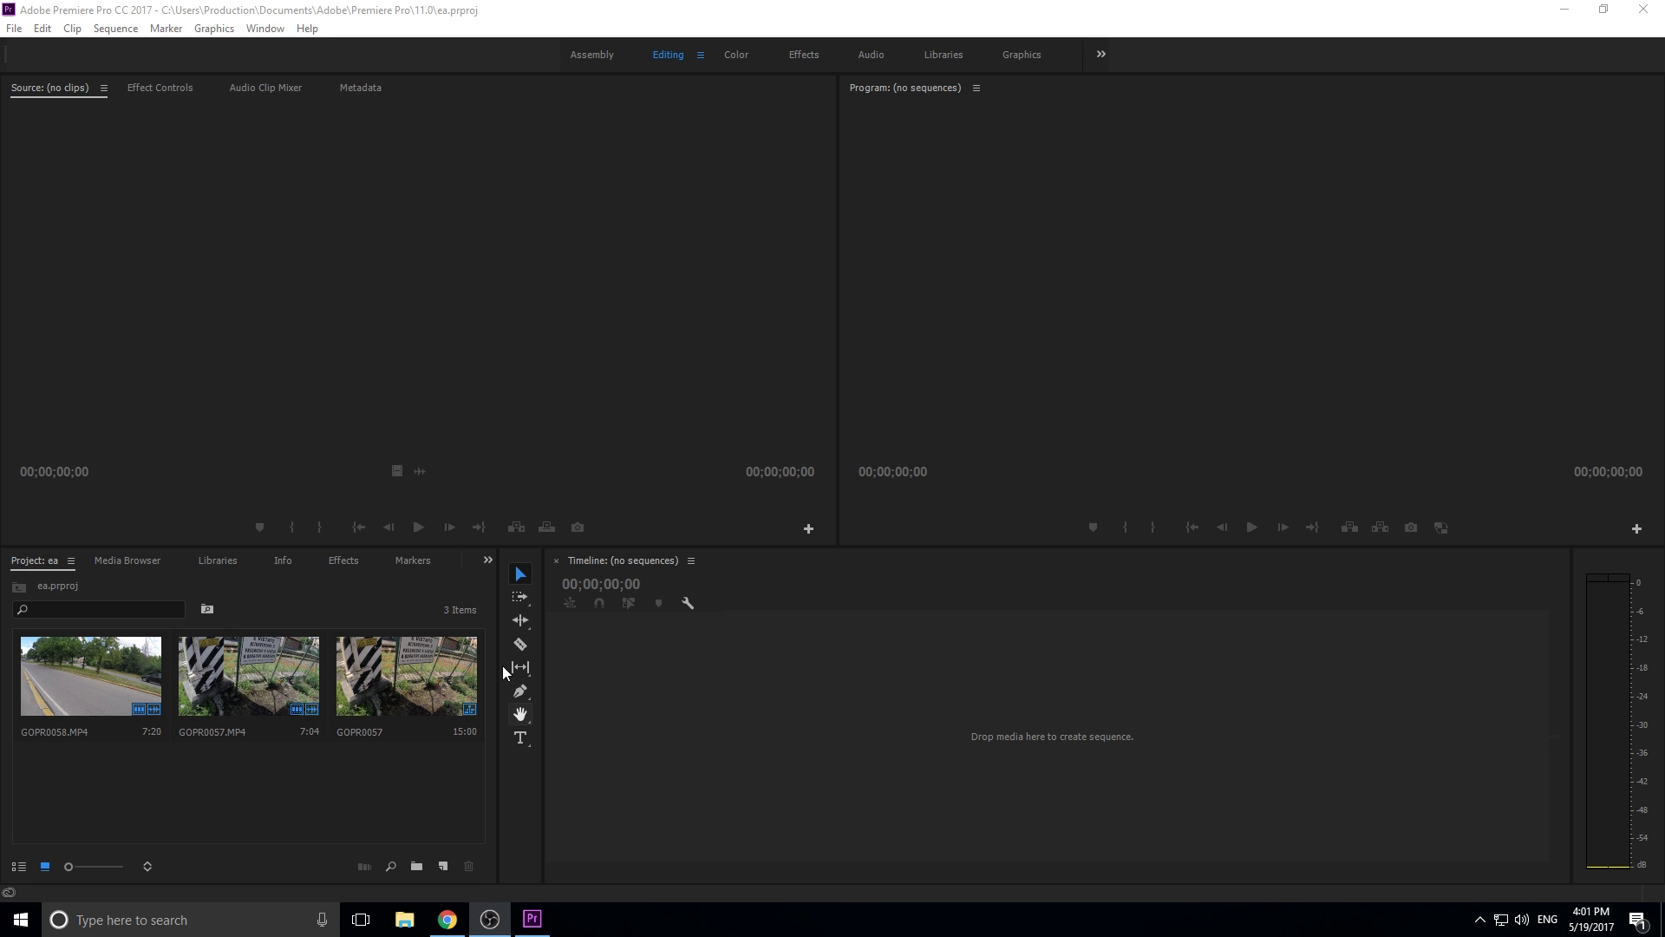
# Dismiss the Window panel list, preview the Color workspace, then return to Editing
pyautogui.click(268, 29)
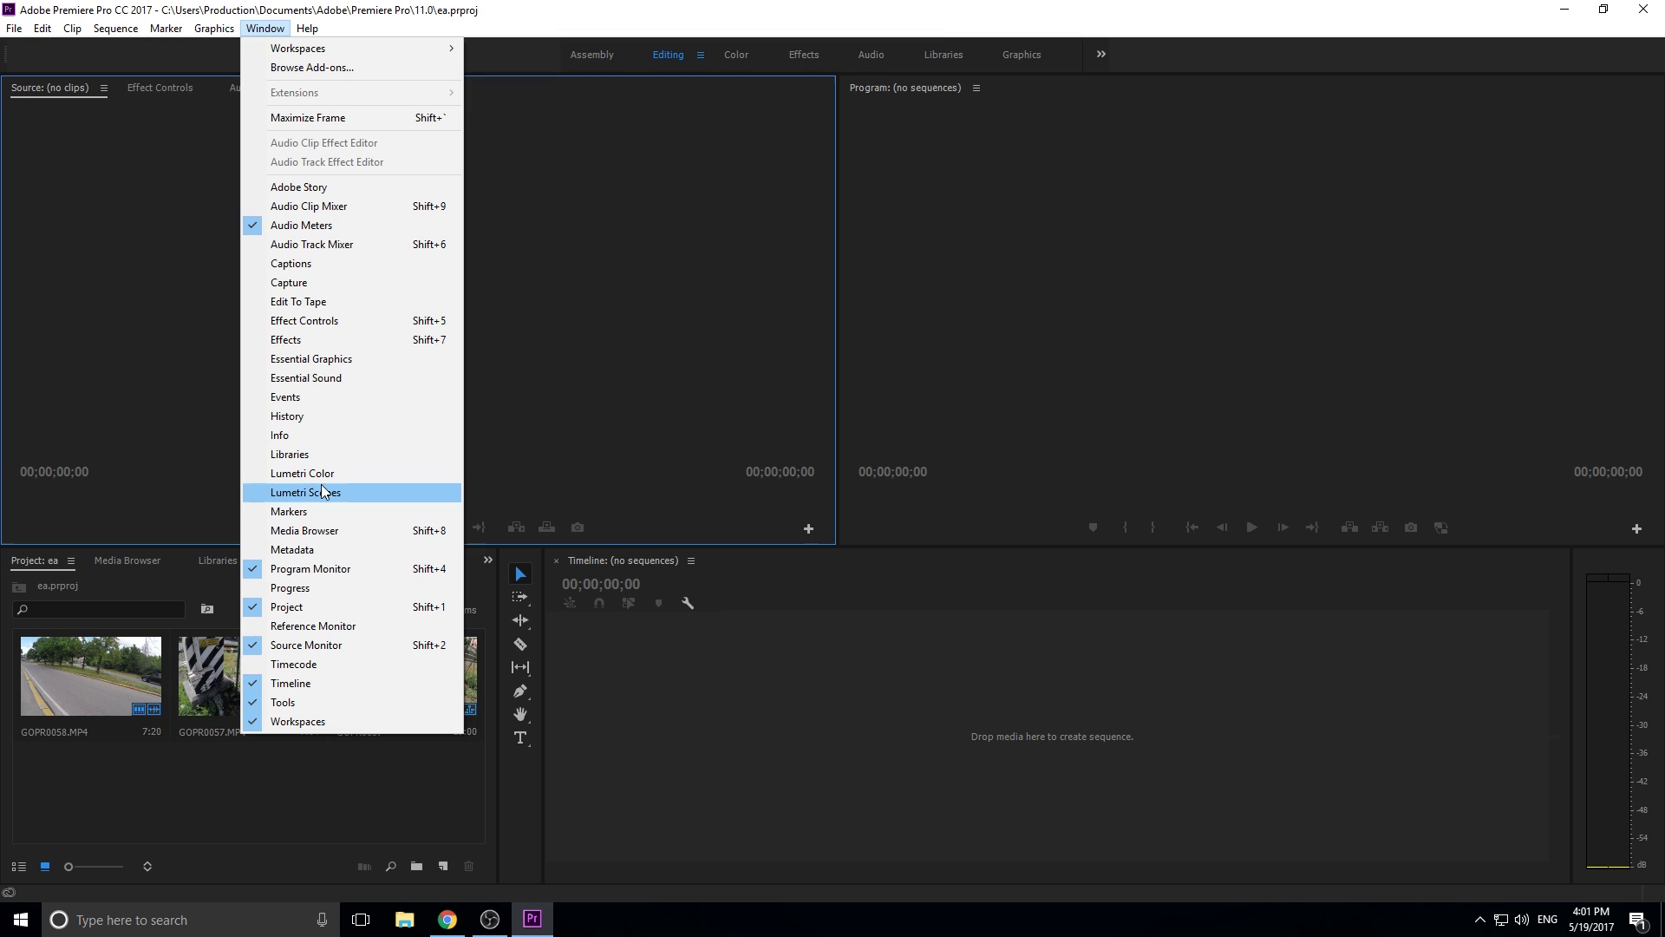
pyautogui.click(797, 698)
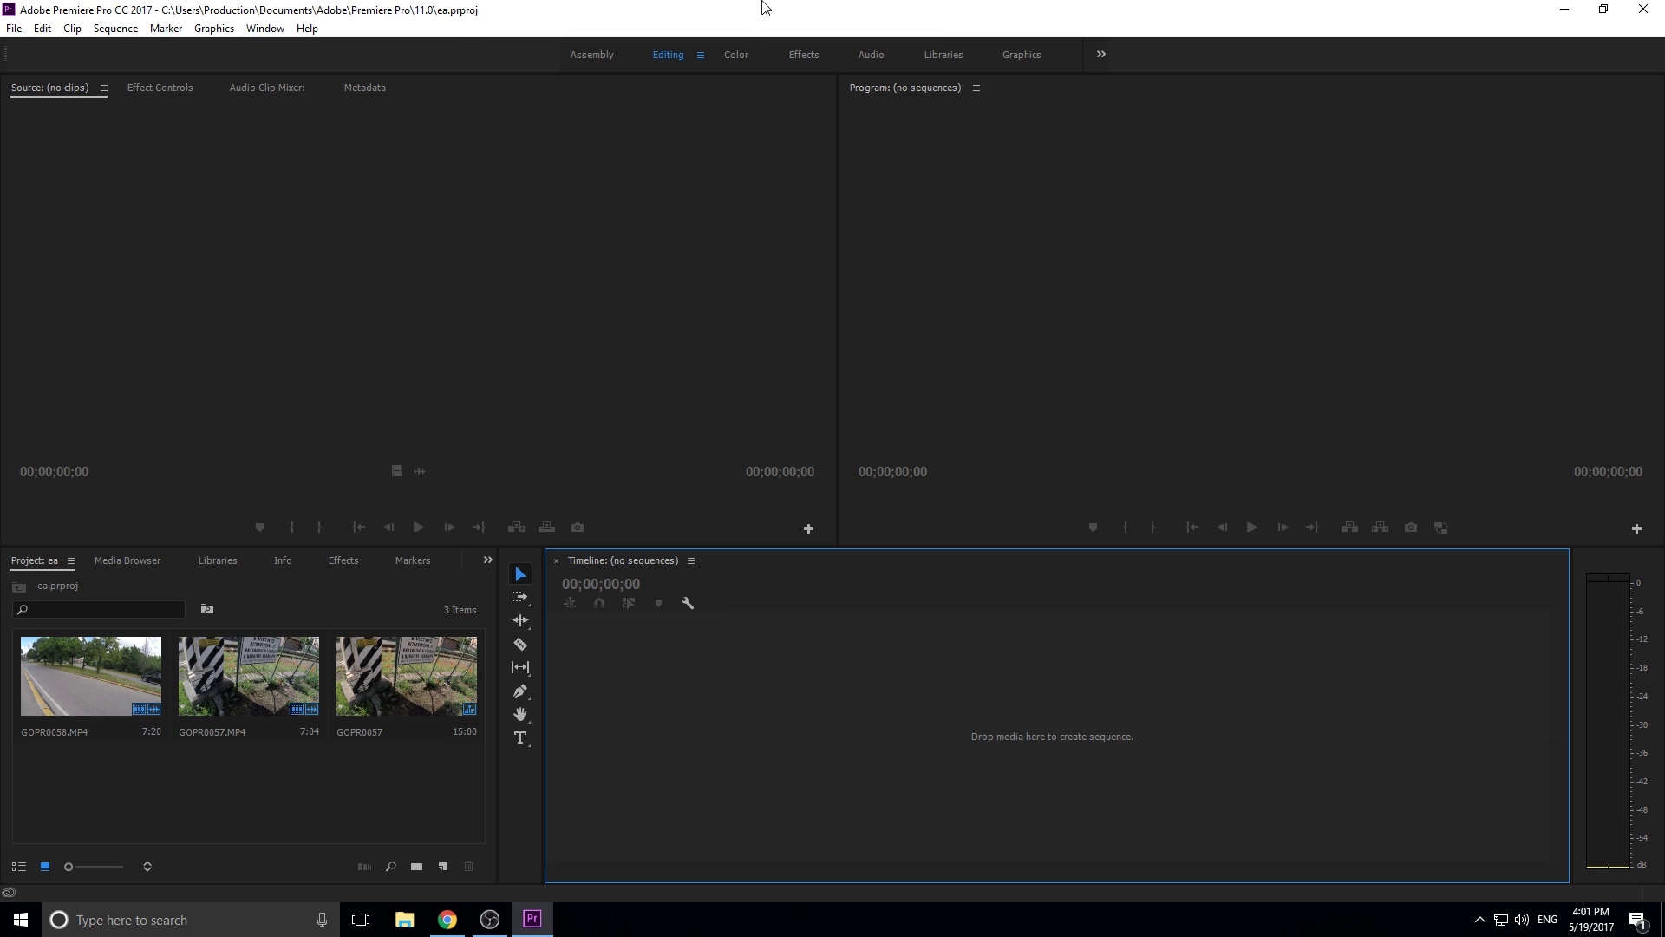
pyautogui.click(735, 54)
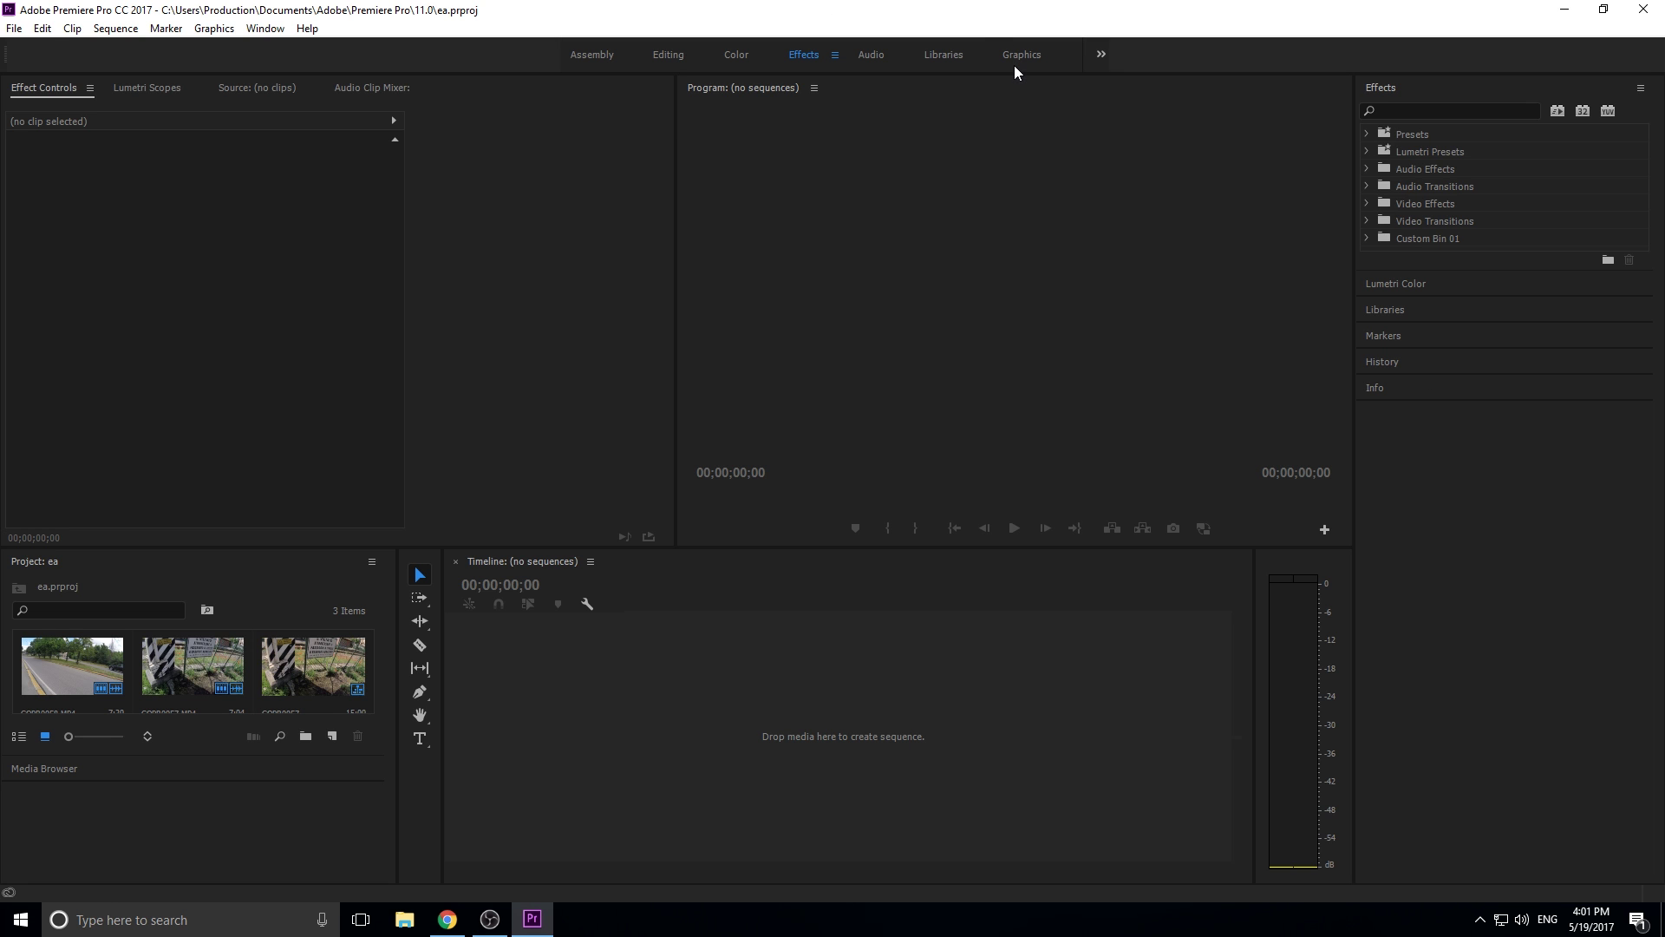
pyautogui.click(659, 56)
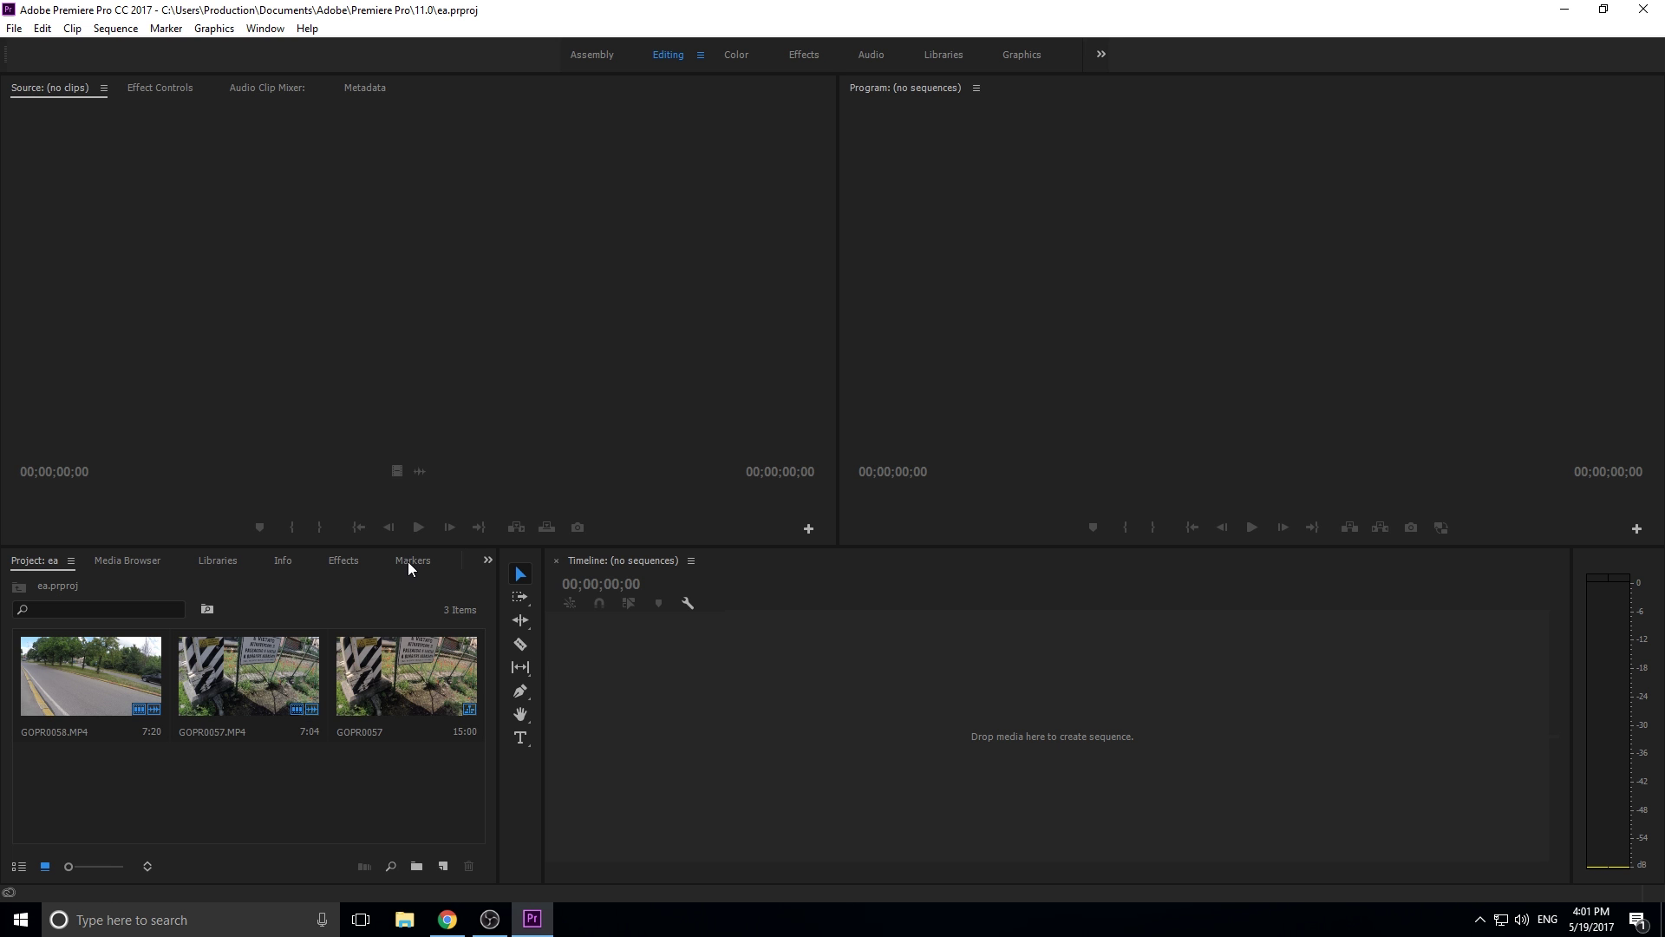
# Build sequence GOPR0057 from GOPR0057.MP4 then GOPR0058.MP4, and dock Markers as a narrow left column
pyautogui.moveTo(236, 679); pyautogui.dragTo(690, 716)
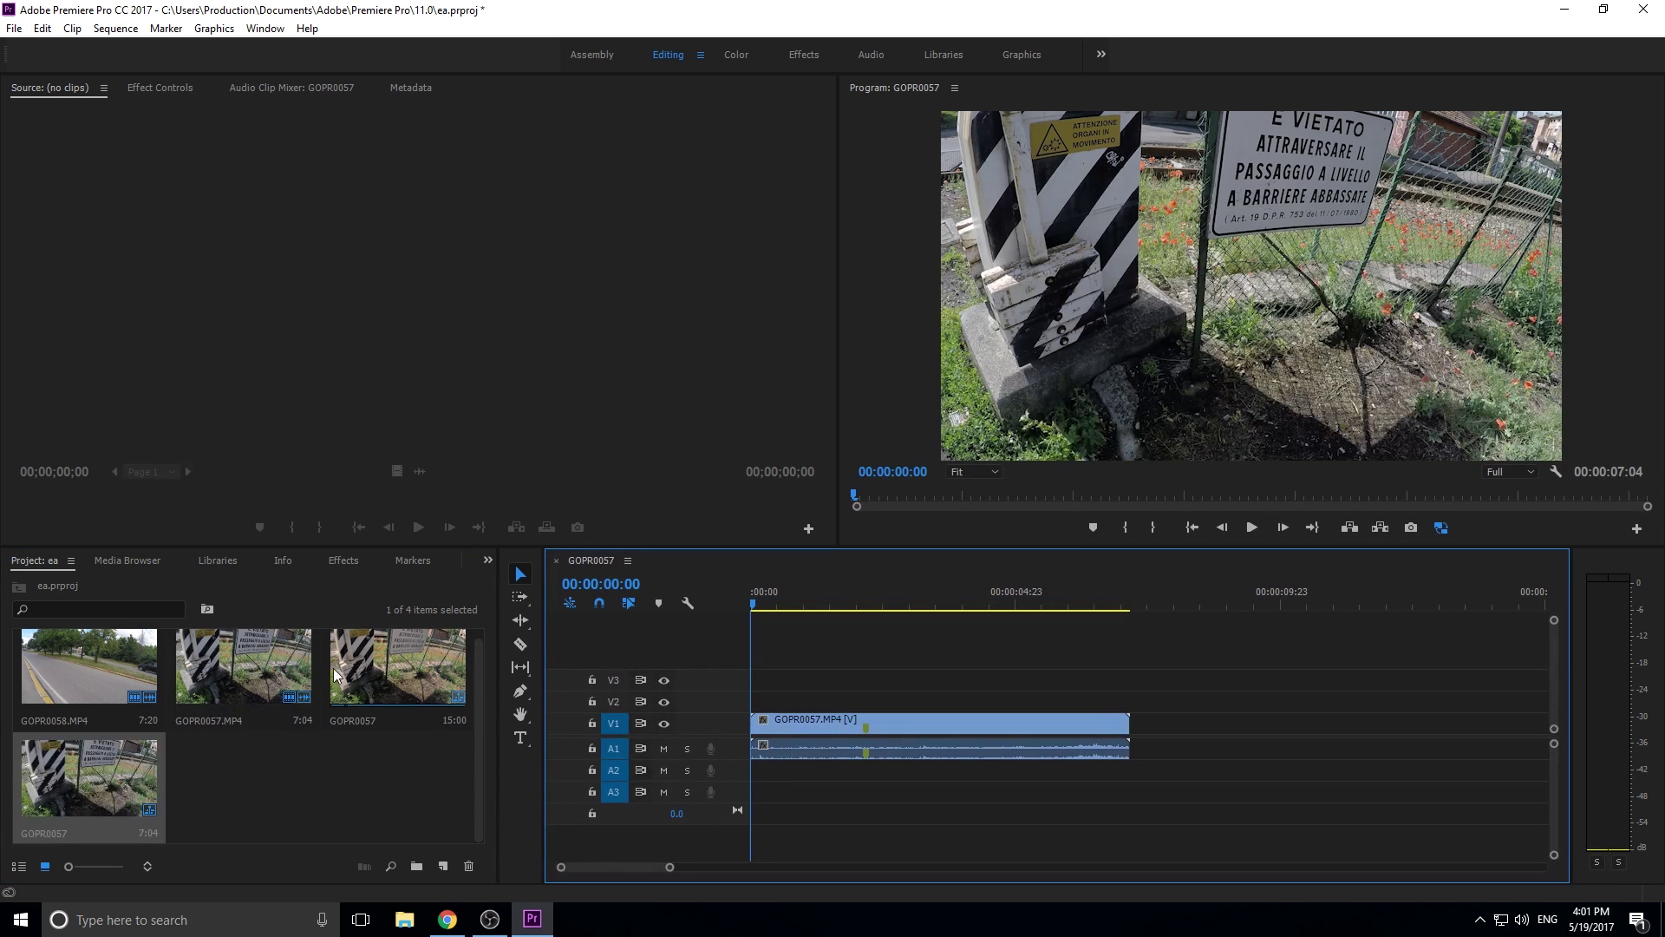
pyautogui.moveTo(87, 668); pyautogui.dragTo(1132, 725)
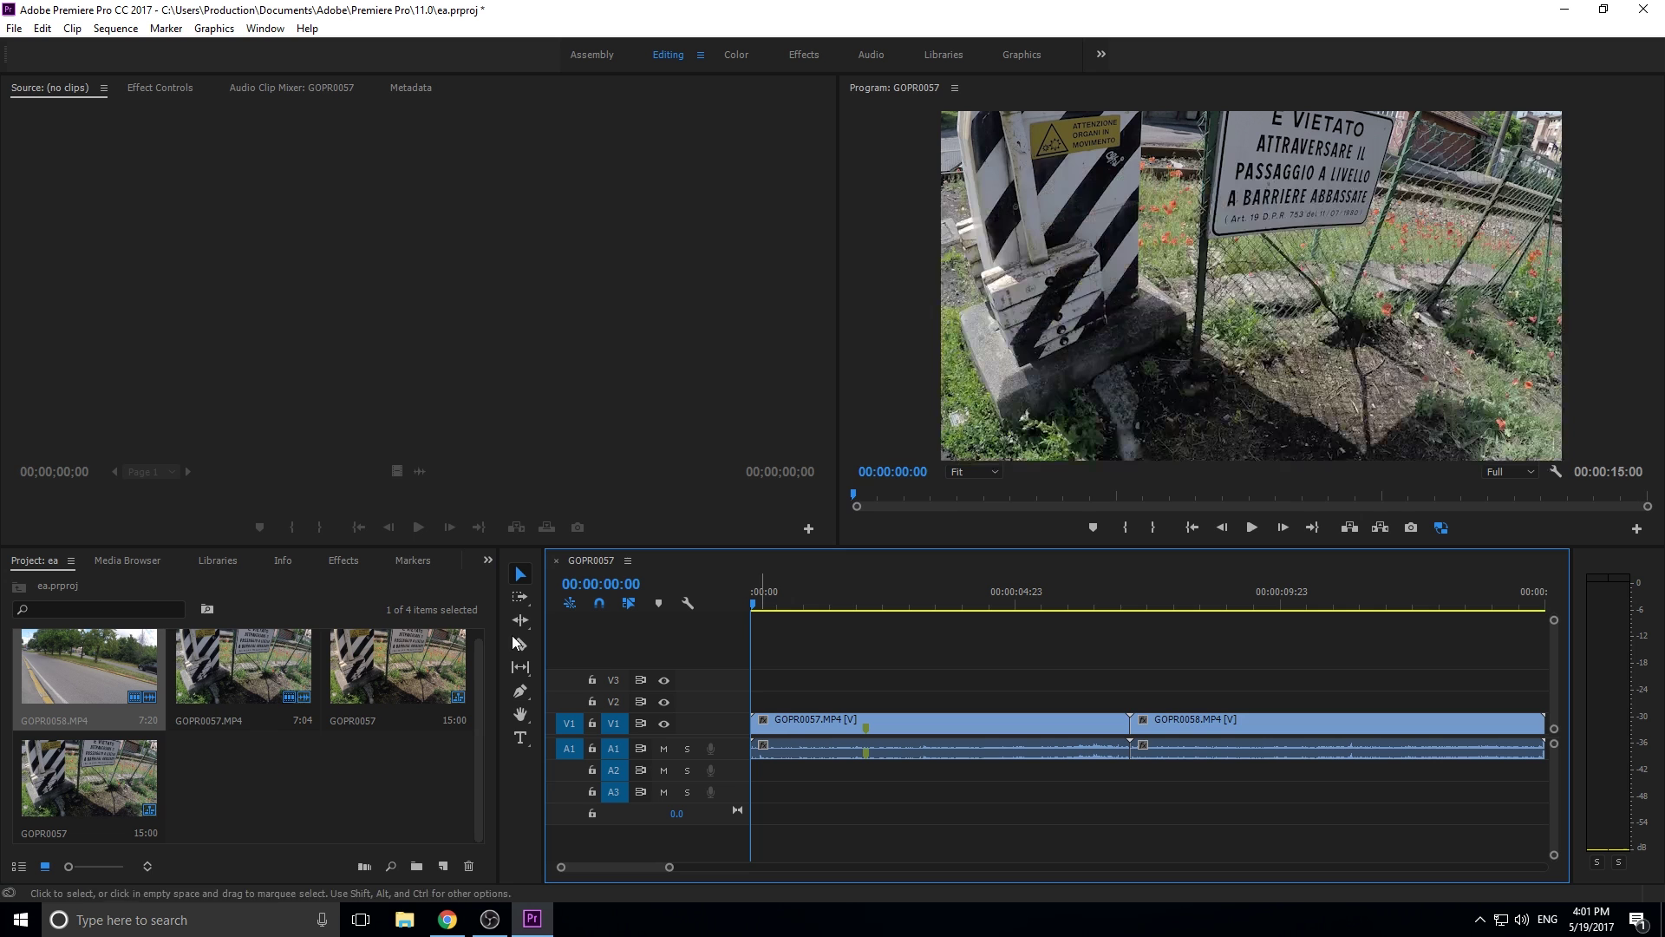
pyautogui.click(413, 560)
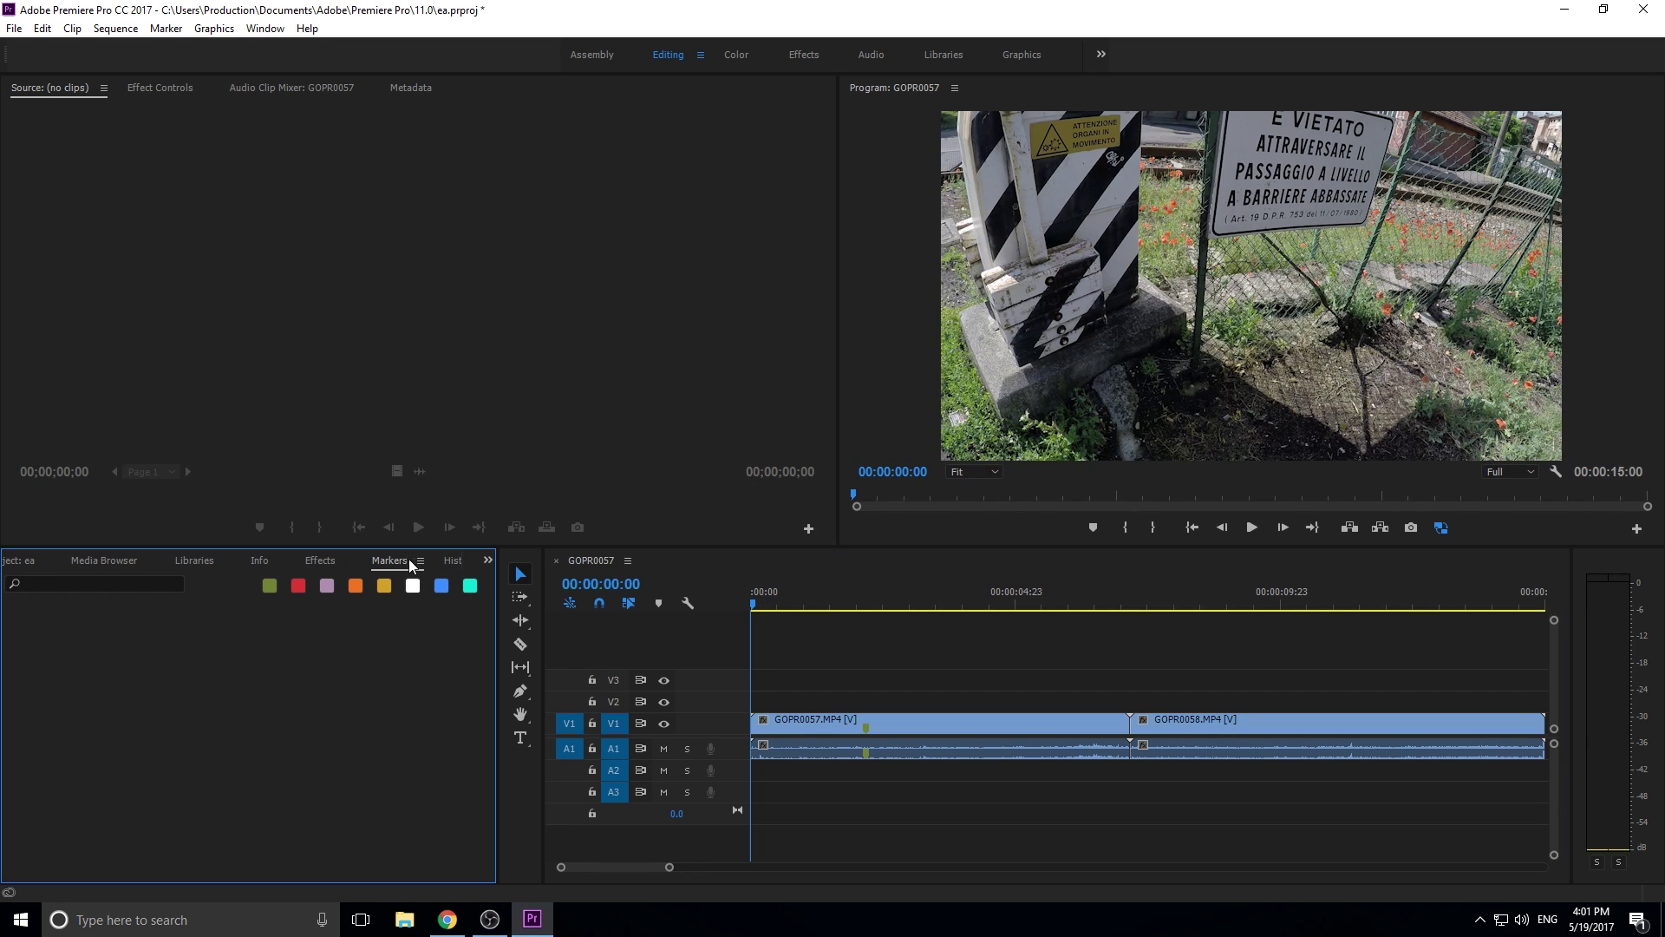
pyautogui.moveTo(392, 559); pyautogui.dragTo(8, 358)
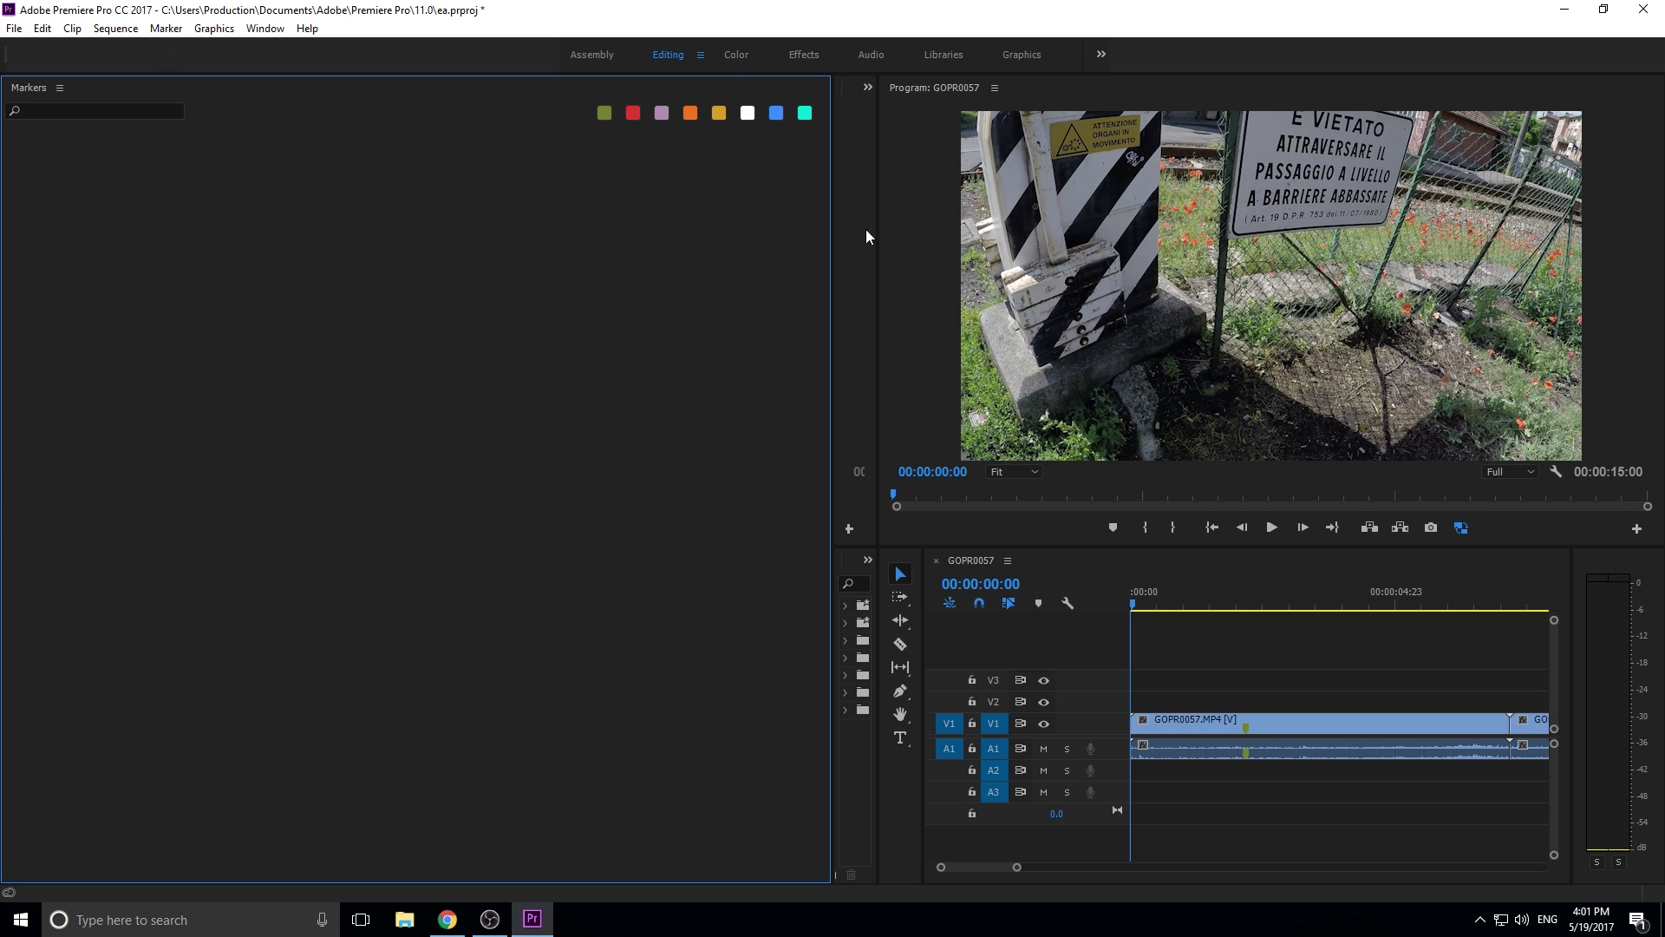
pyautogui.moveTo(833, 227); pyautogui.dragTo(271, 212)
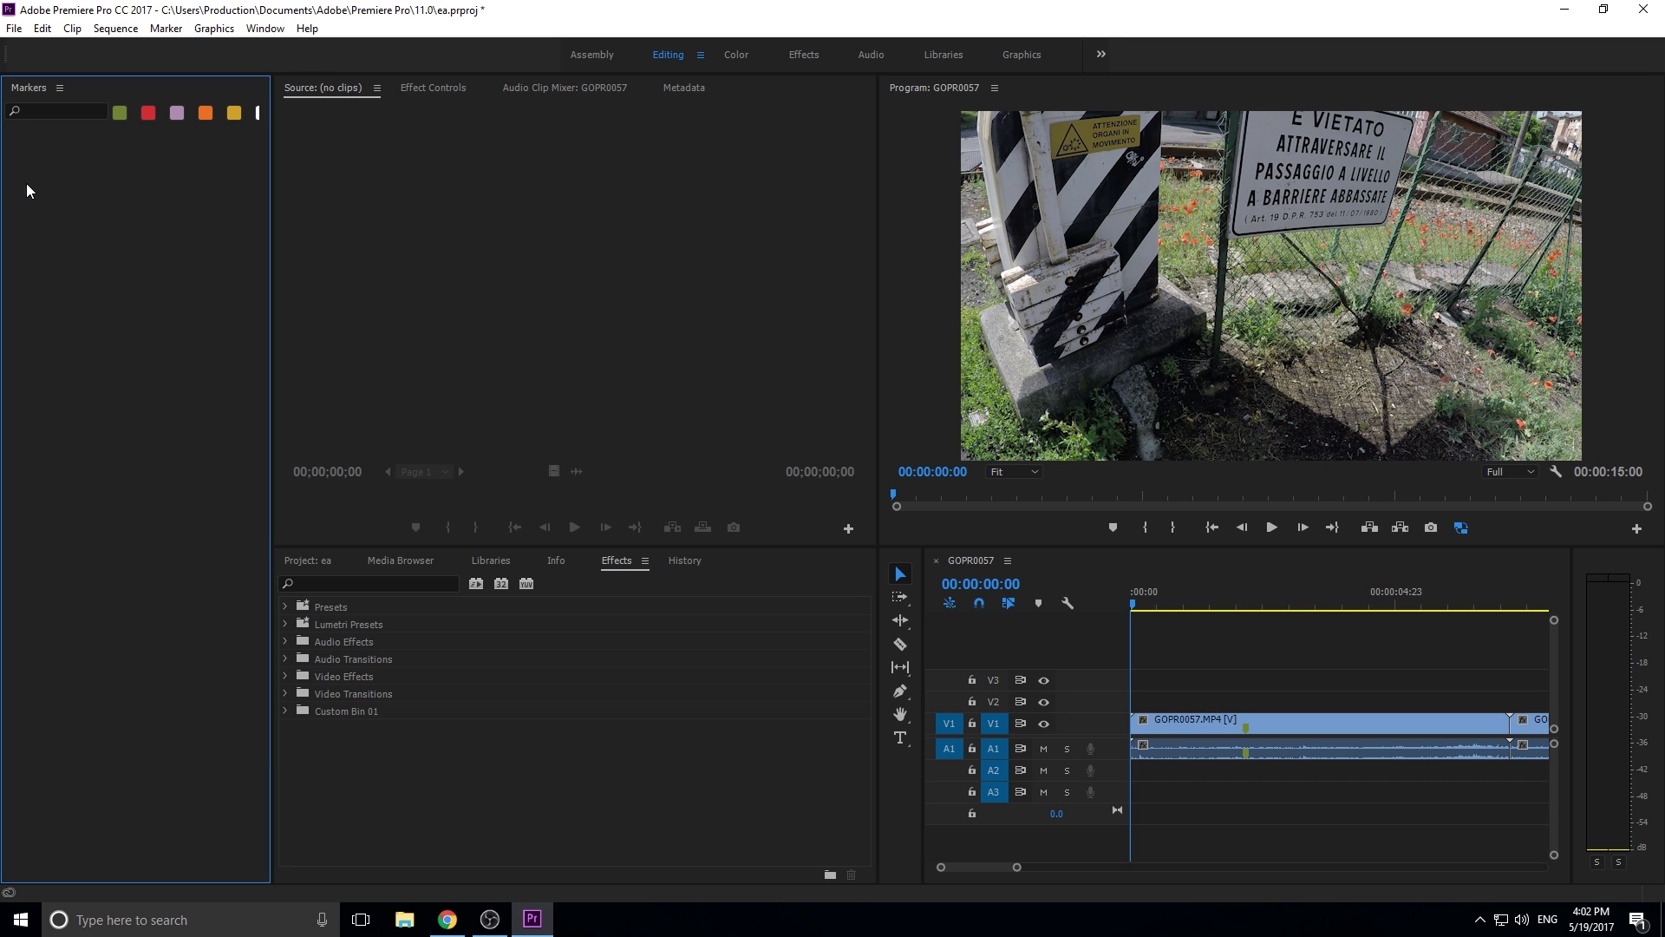
# Open the first timeline clip in the Source monitor and add an orange marker at 04:04:09:21
pyautogui.moveTo(1139, 607); pyautogui.dragTo(1171, 640)
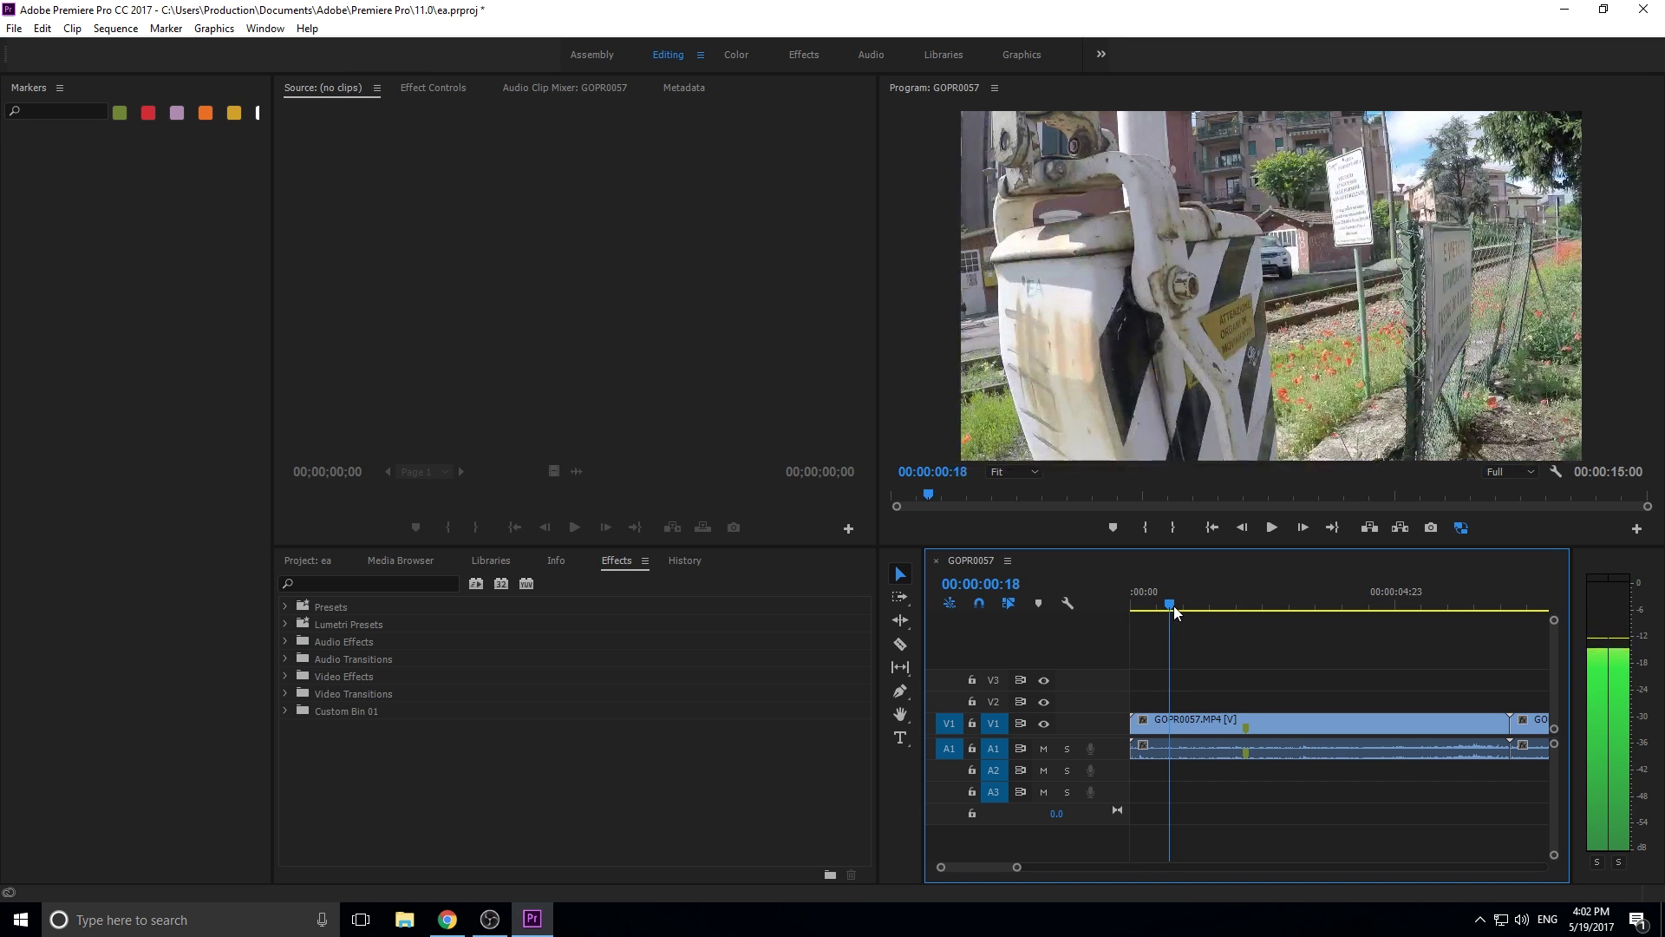
pyautogui.doubleClick(1242, 722)
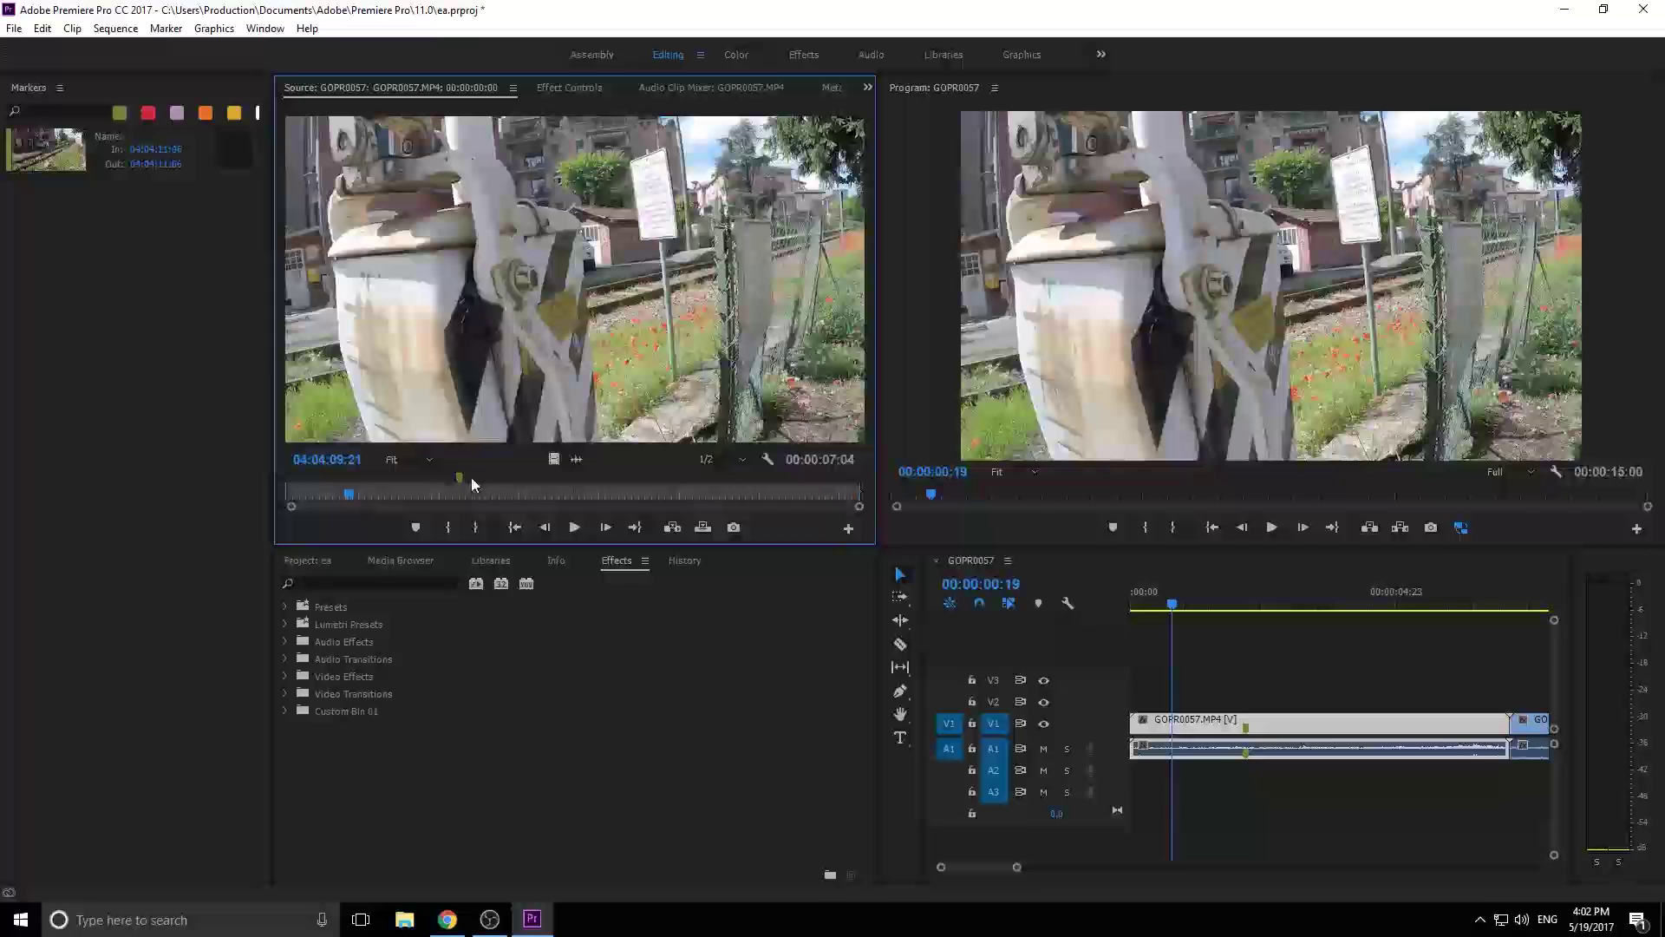
pyautogui.click(415, 532)
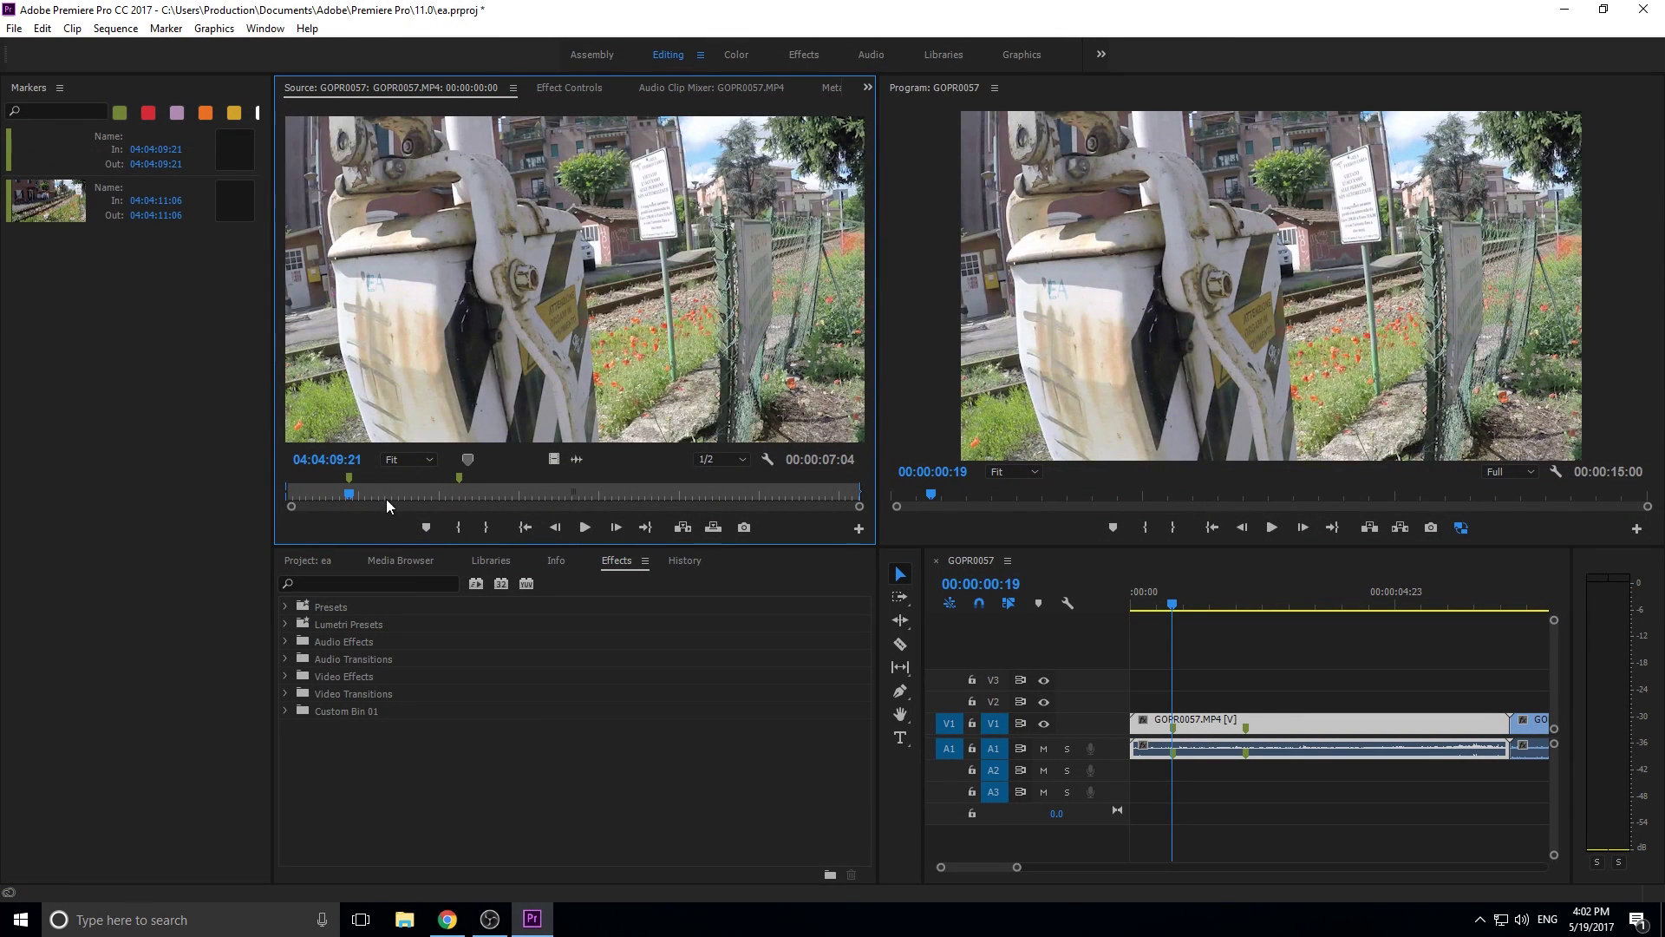
pyautogui.rightClick(350, 482)
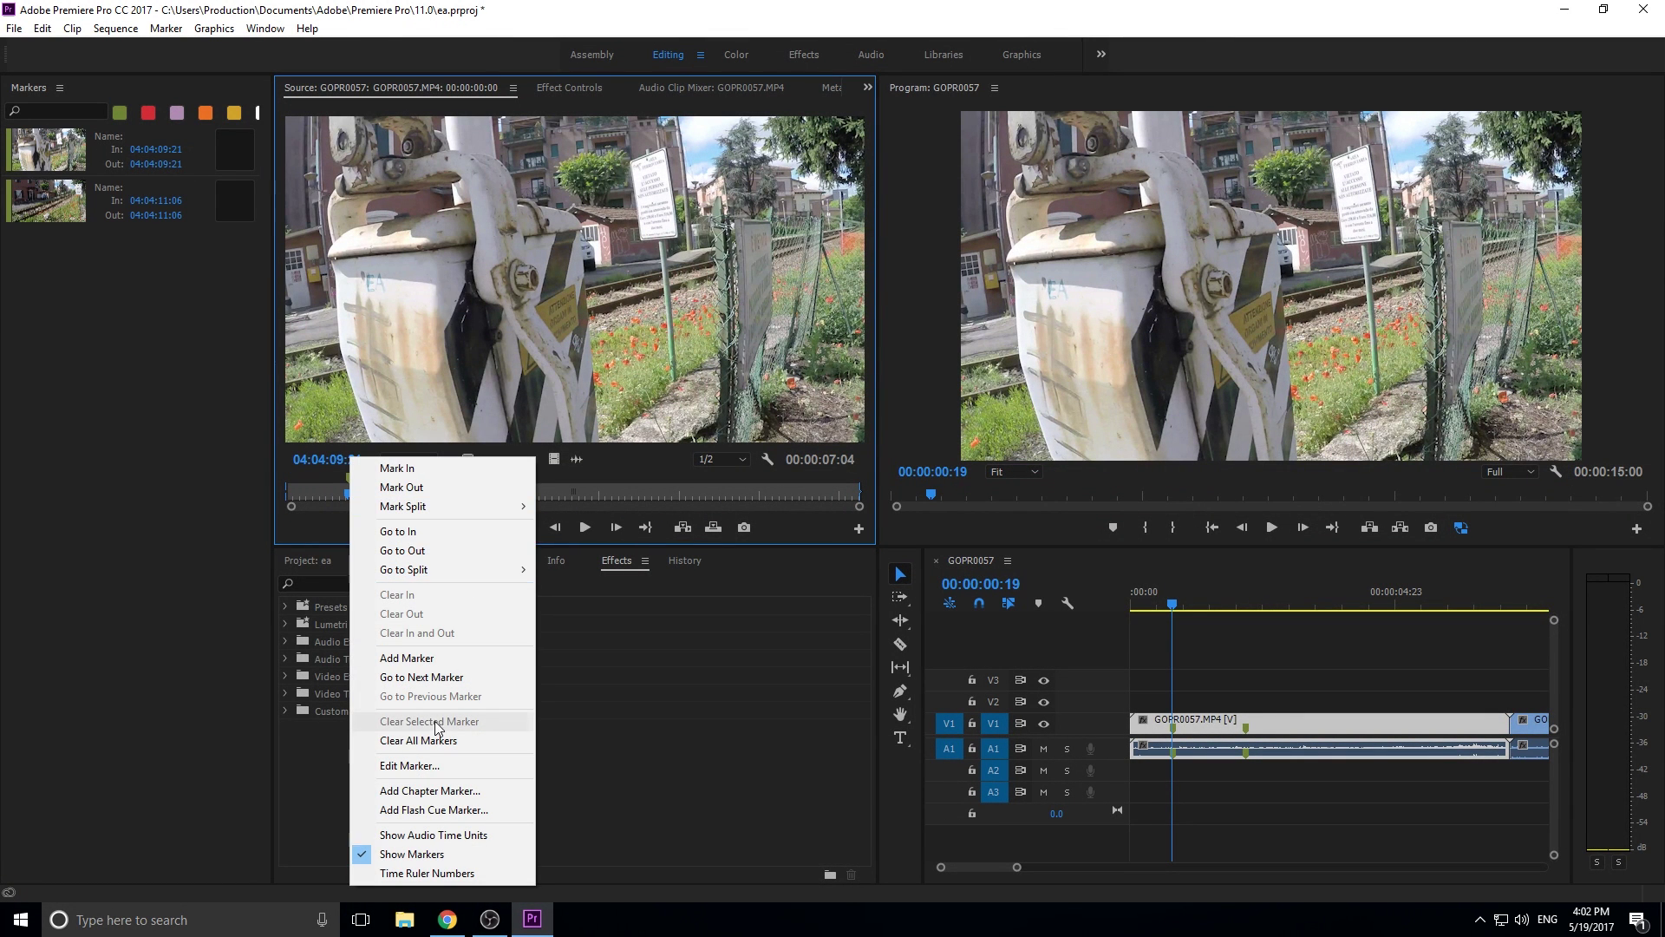
pyautogui.click(429, 764)
pyautogui.click(832, 366)
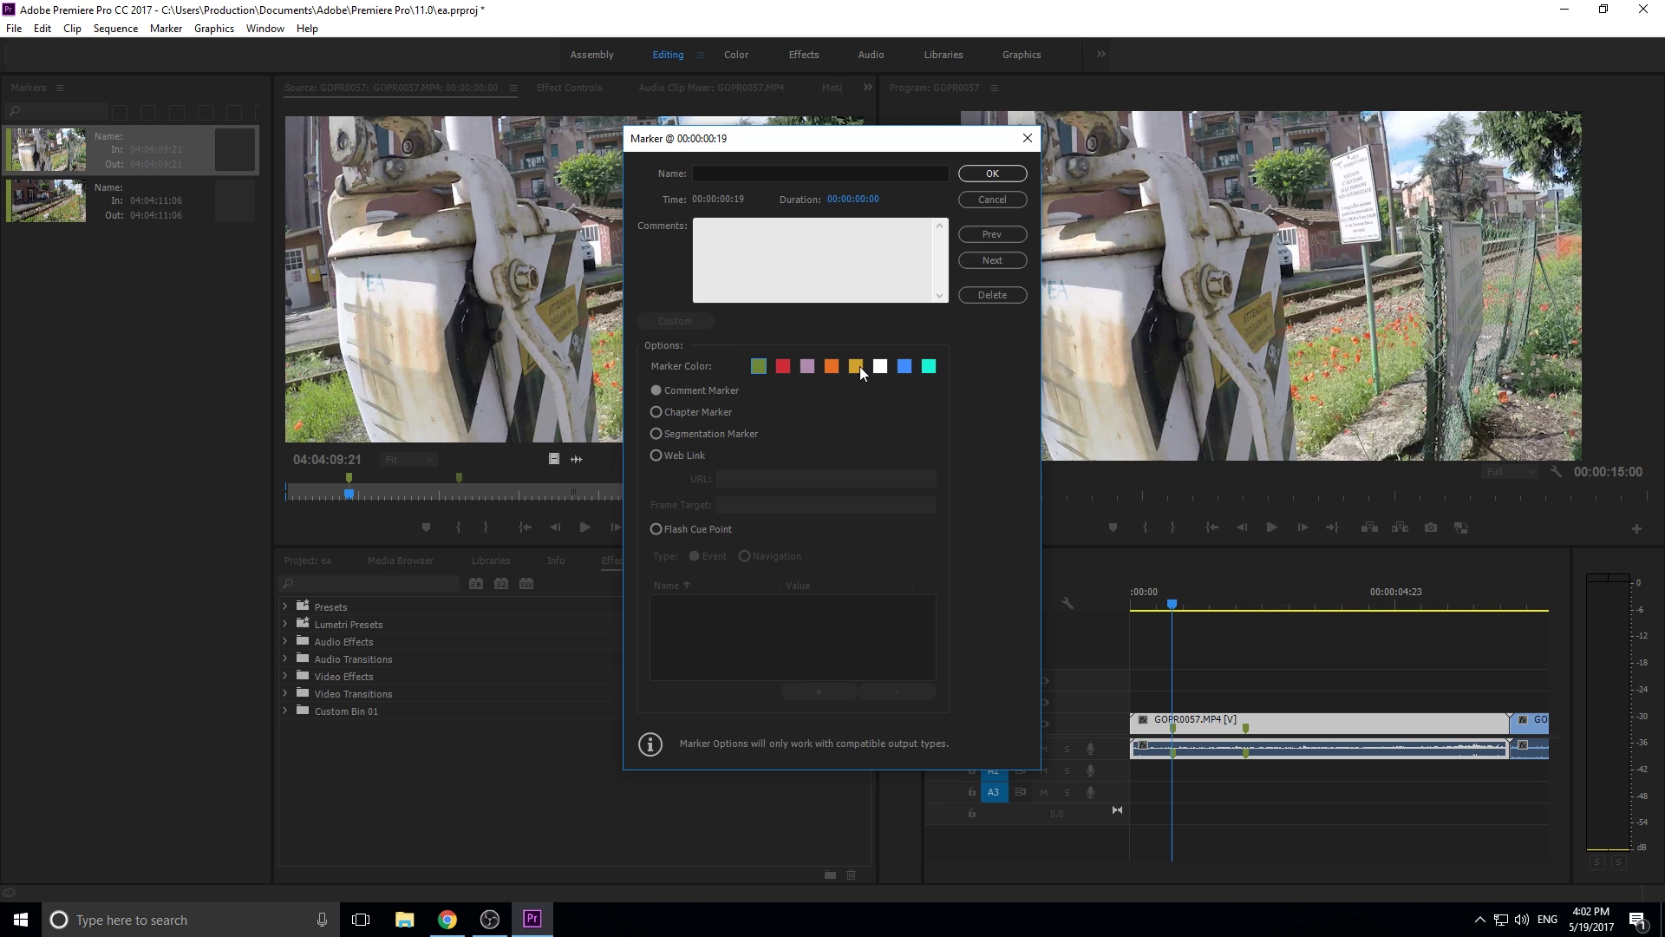
pyautogui.click(1000, 174)
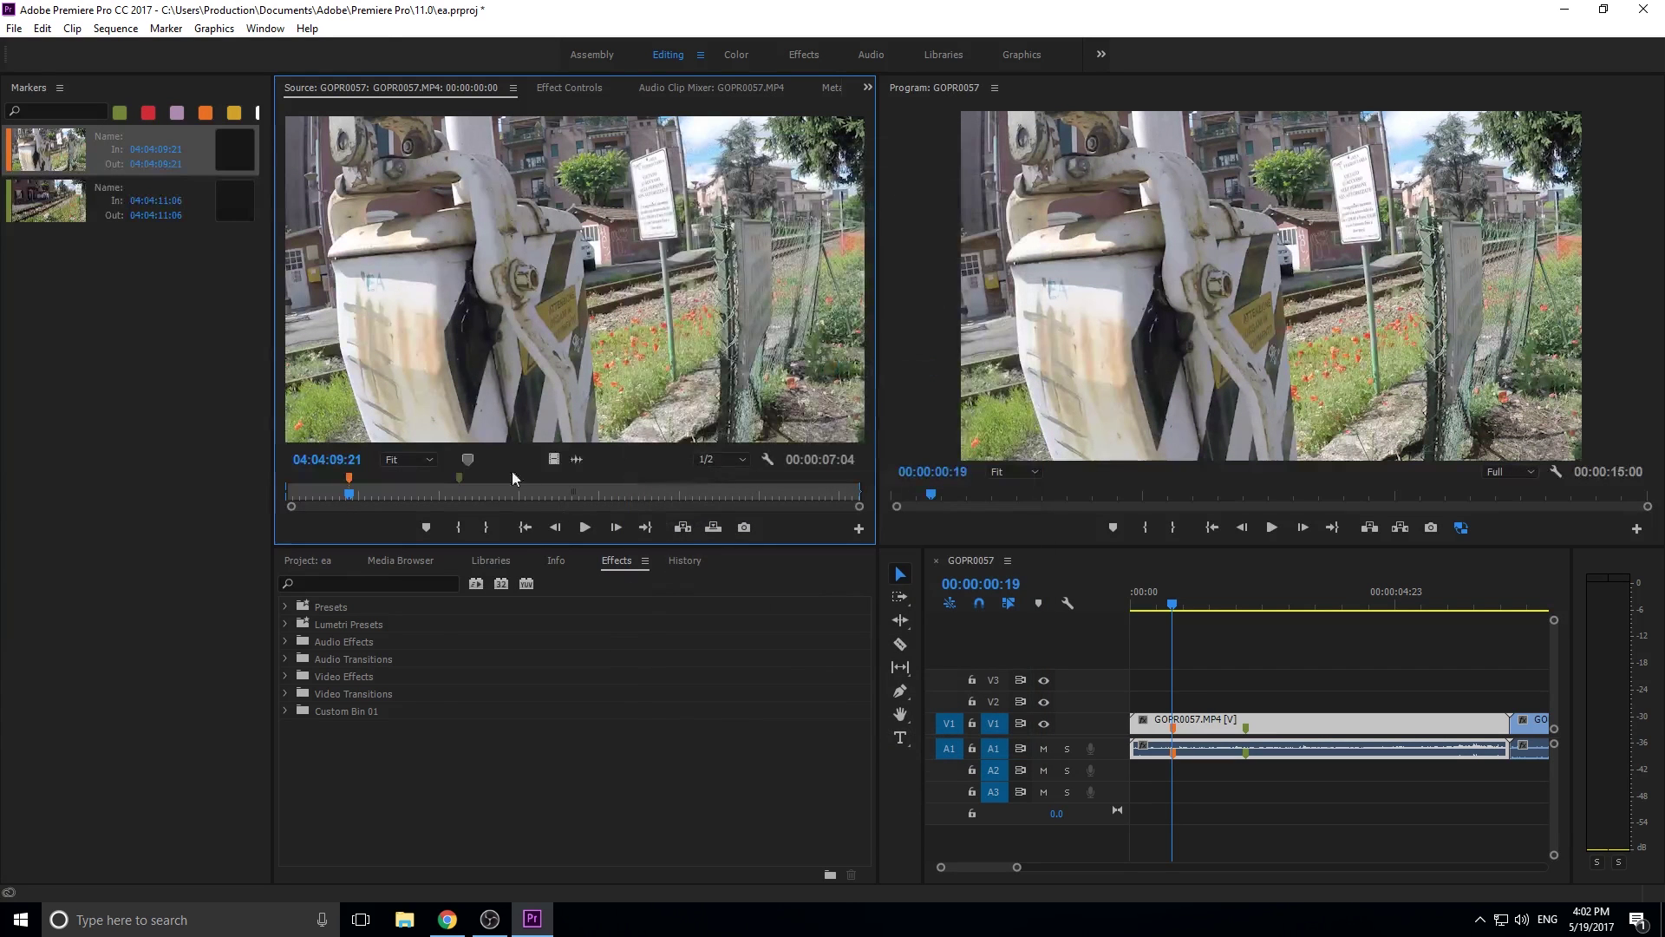
# Filter the Markers panel to orange markers, widen it, and jump to the marker
pyautogui.moveTo(346, 504); pyautogui.dragTo(598, 494)
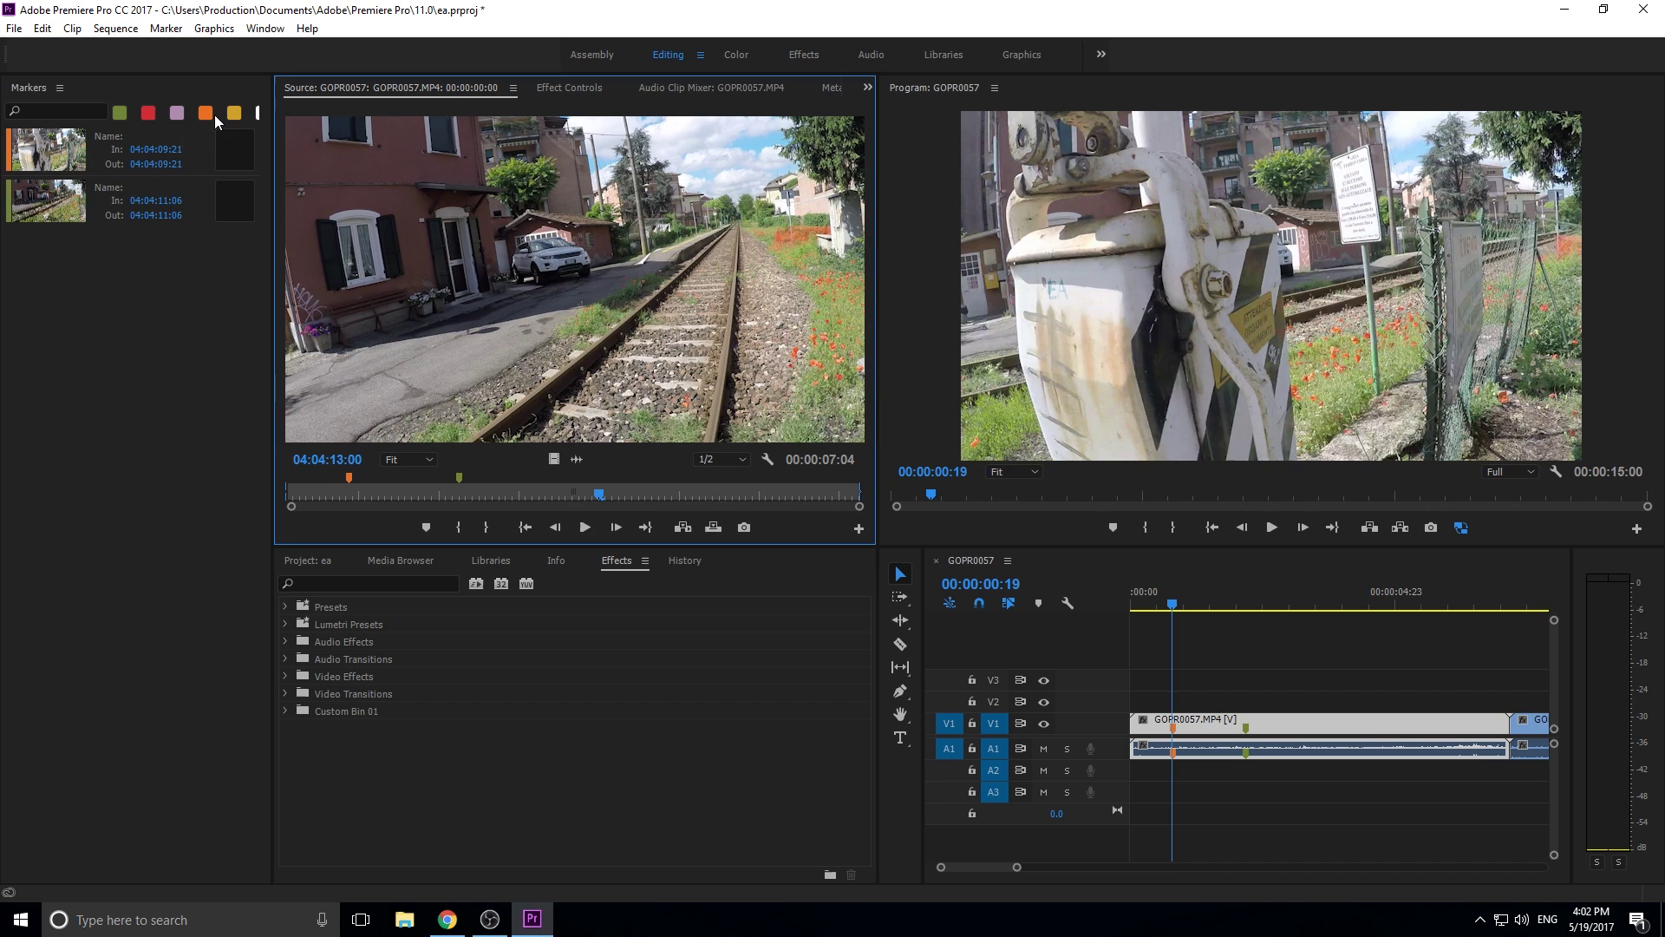
pyautogui.click(206, 113)
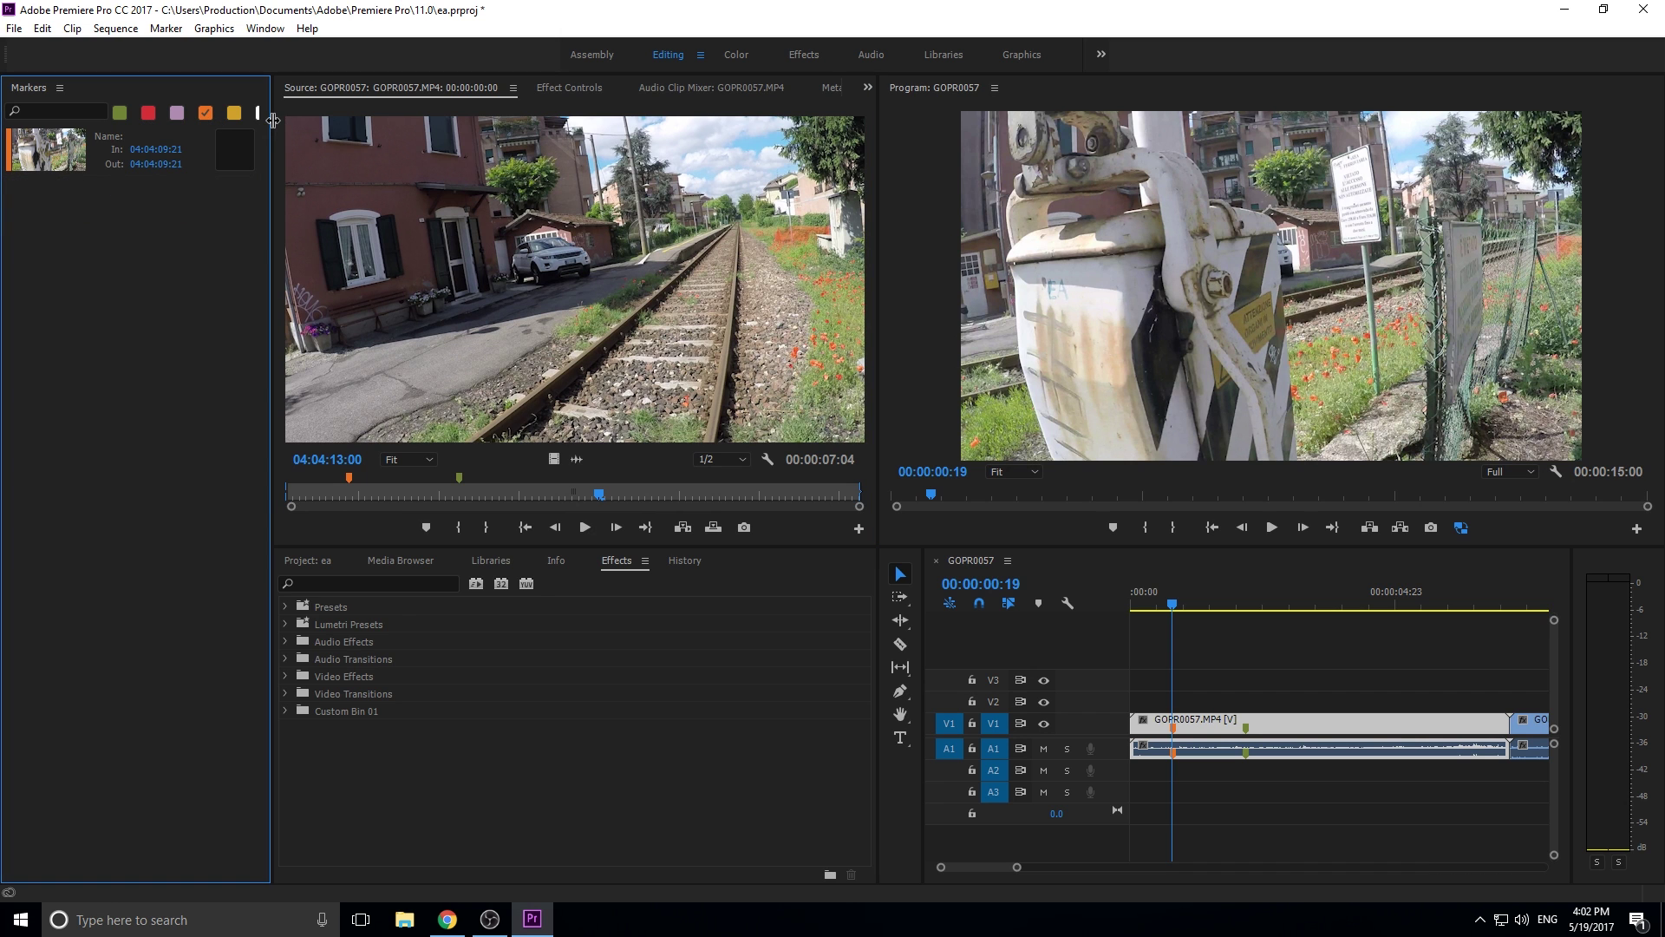
pyautogui.moveTo(272, 120); pyautogui.dragTo(352, 135)
pyautogui.click(229, 148)
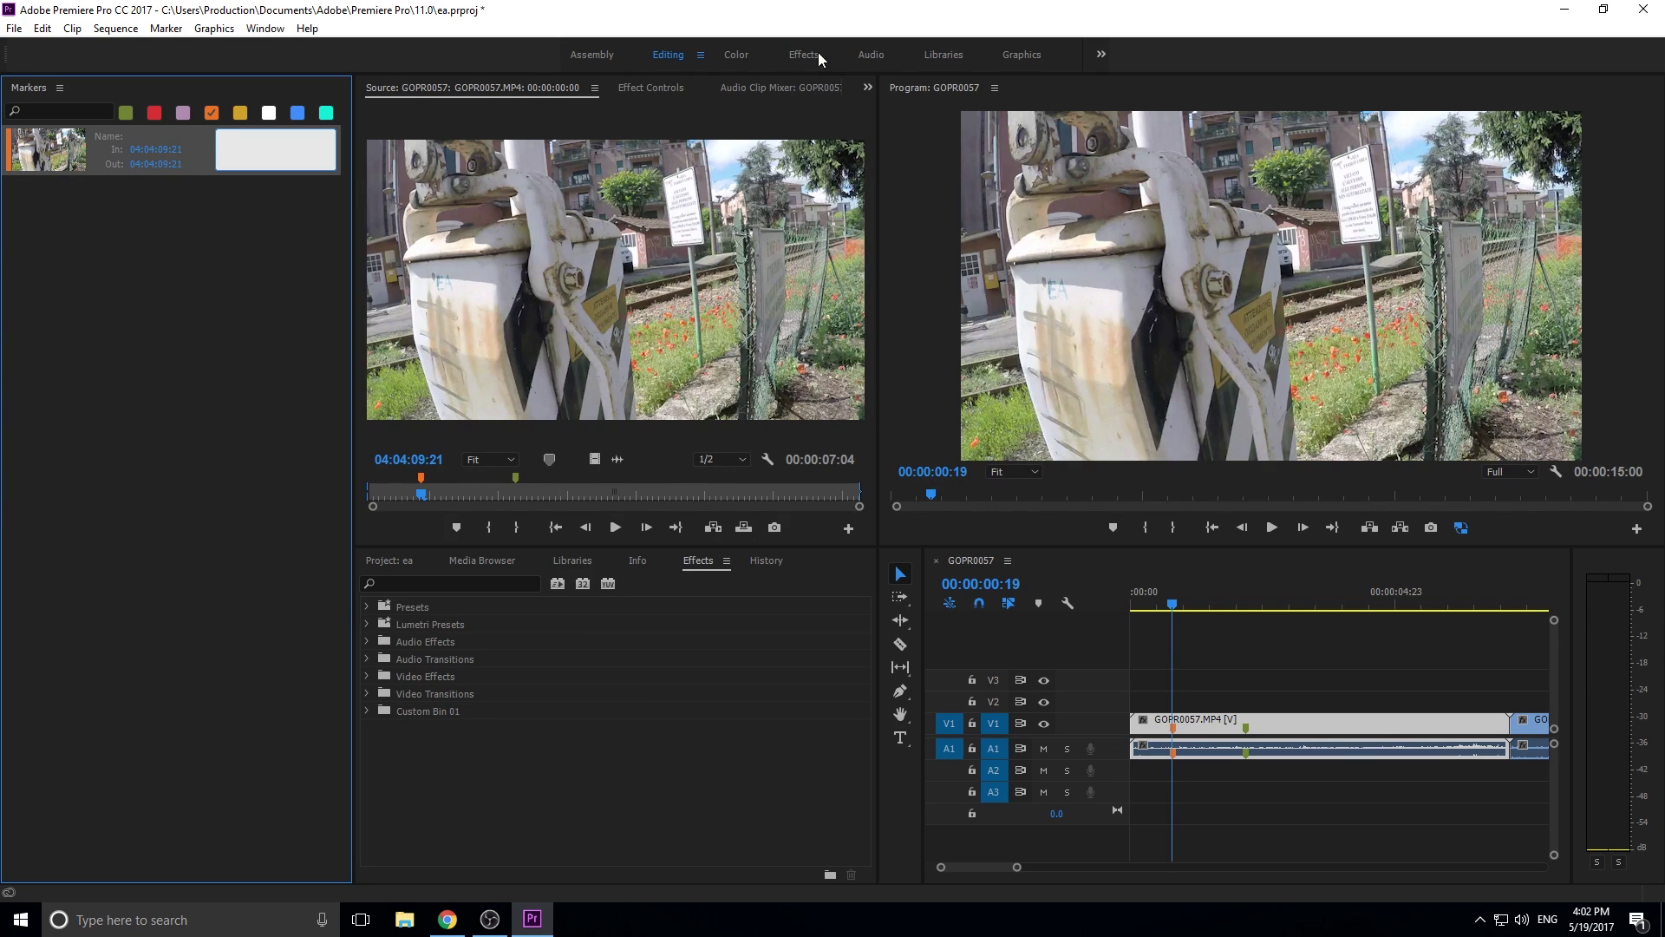
# Save the current layout as a new workspace named 'Markers'
pyautogui.click(700, 55)
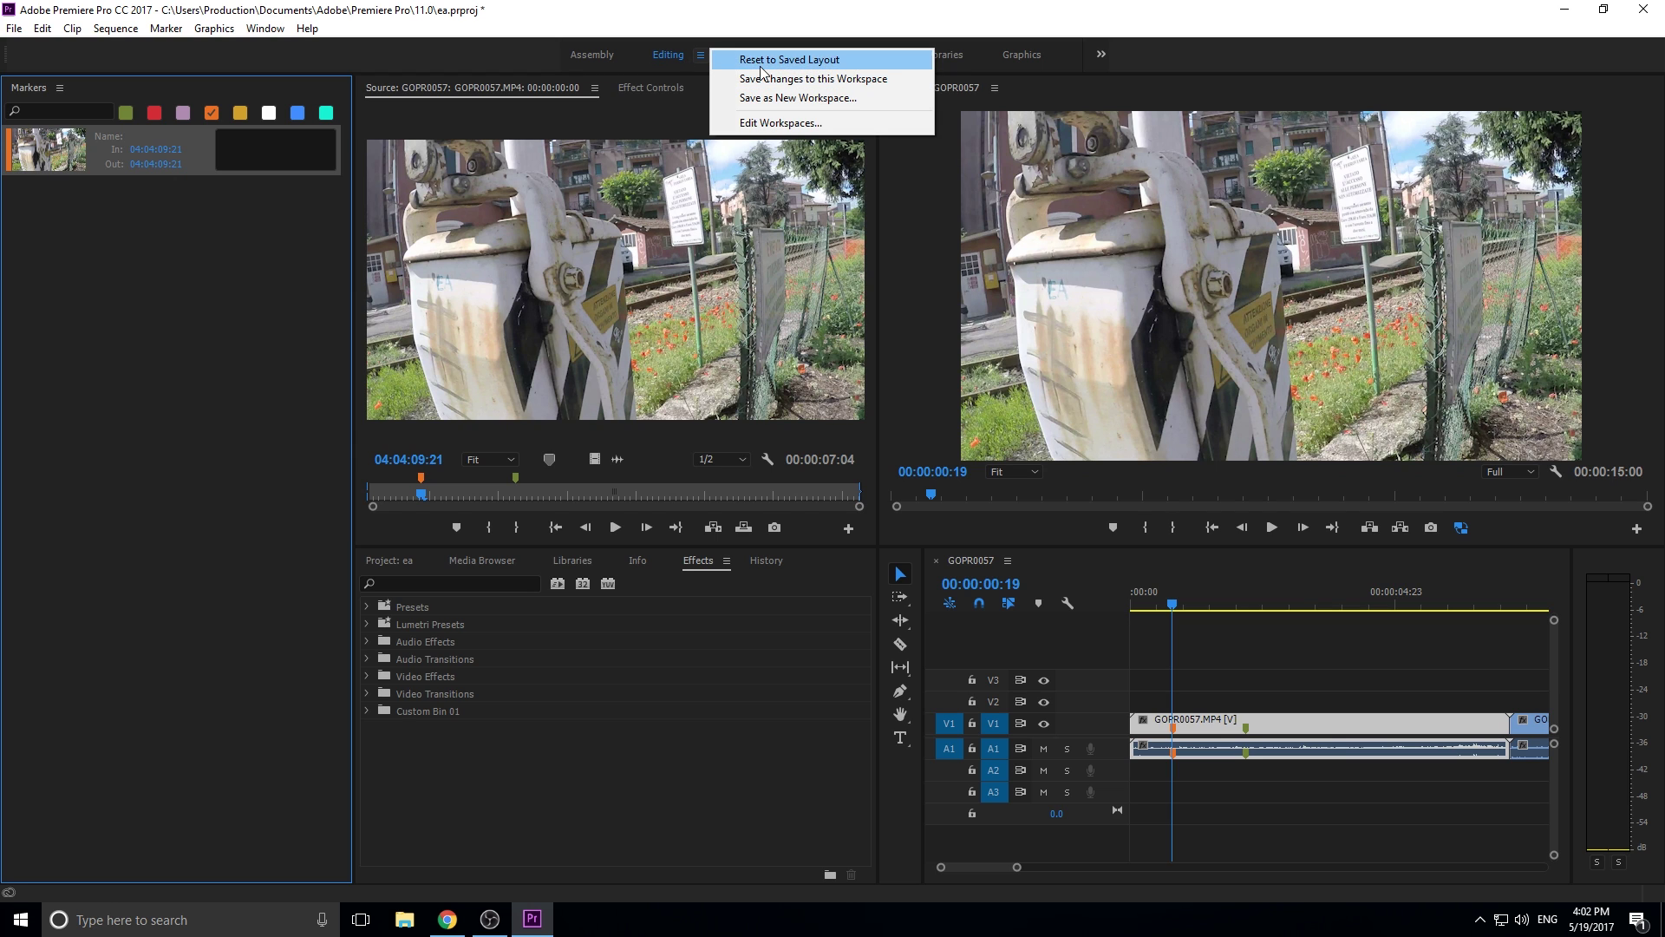
pyautogui.click(777, 99)
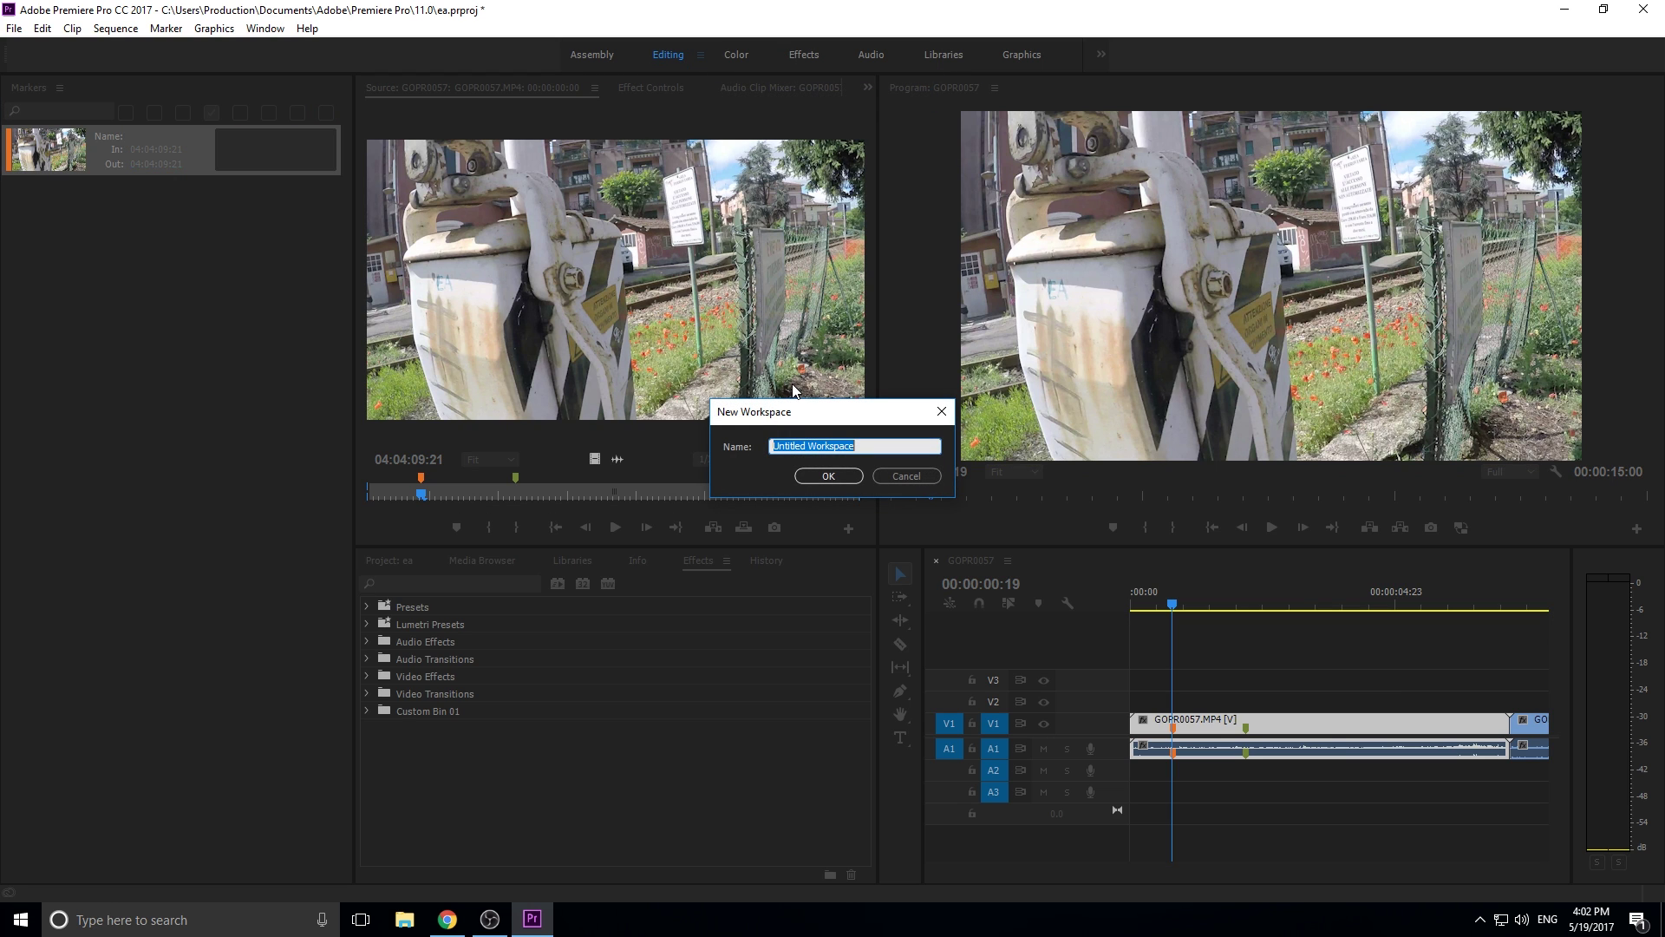
pyautogui.write('Markers')
pyautogui.click(850, 477)
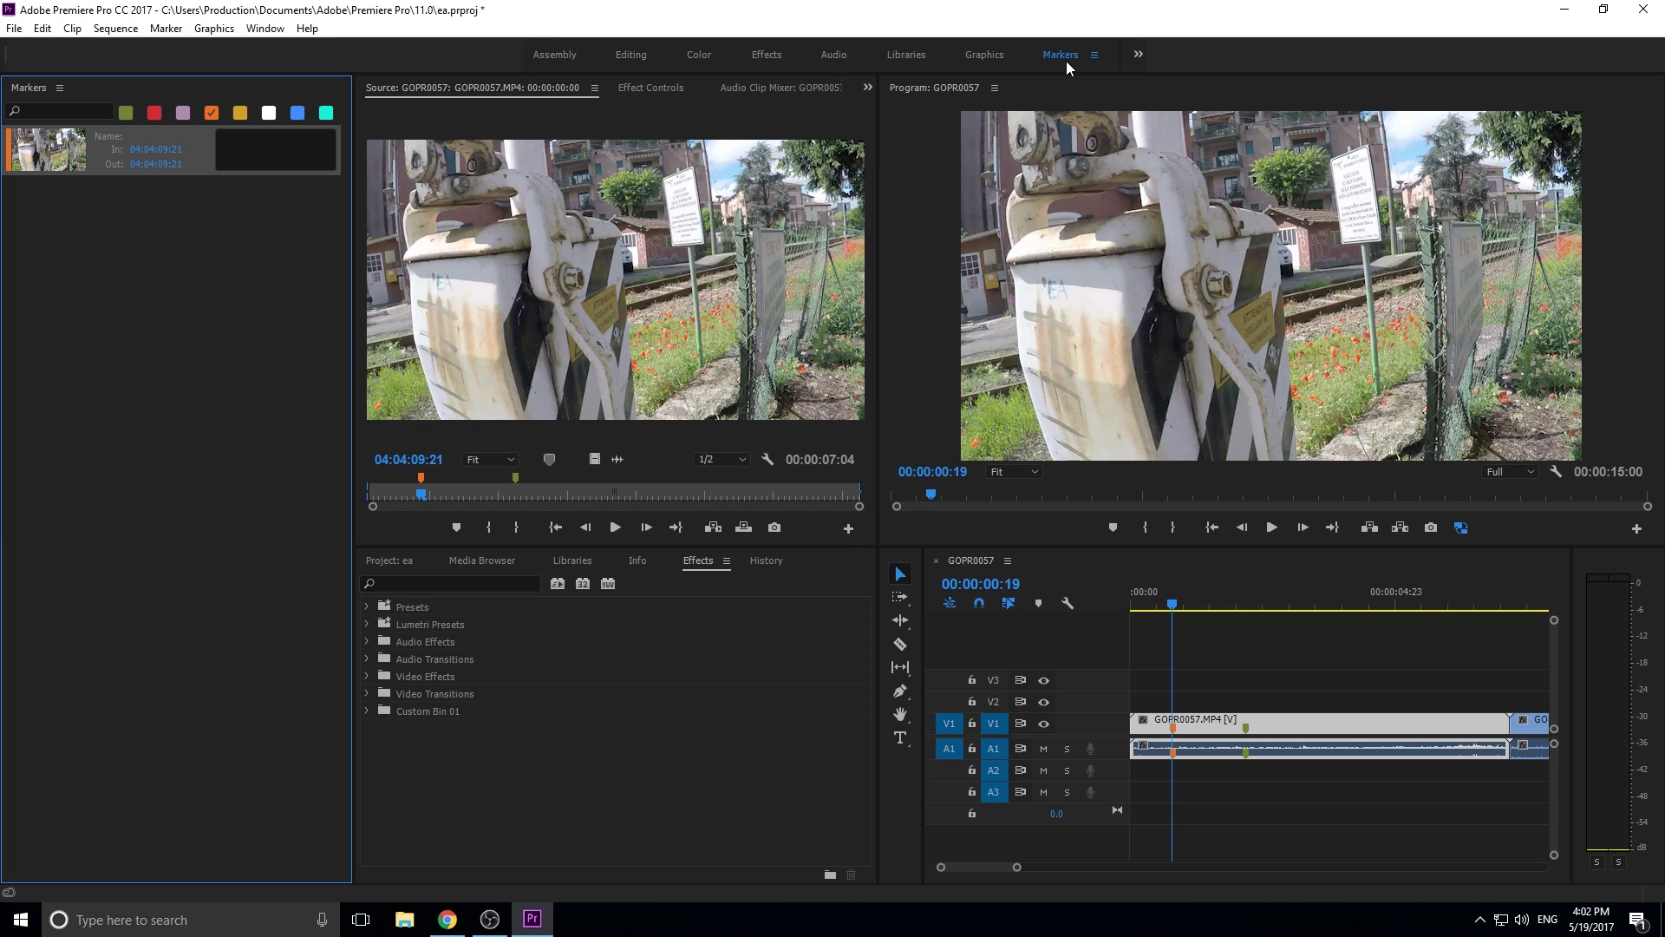
# Reset the Editing workspace to its saved layout
pyautogui.click(630, 57)
pyautogui.click(663, 55)
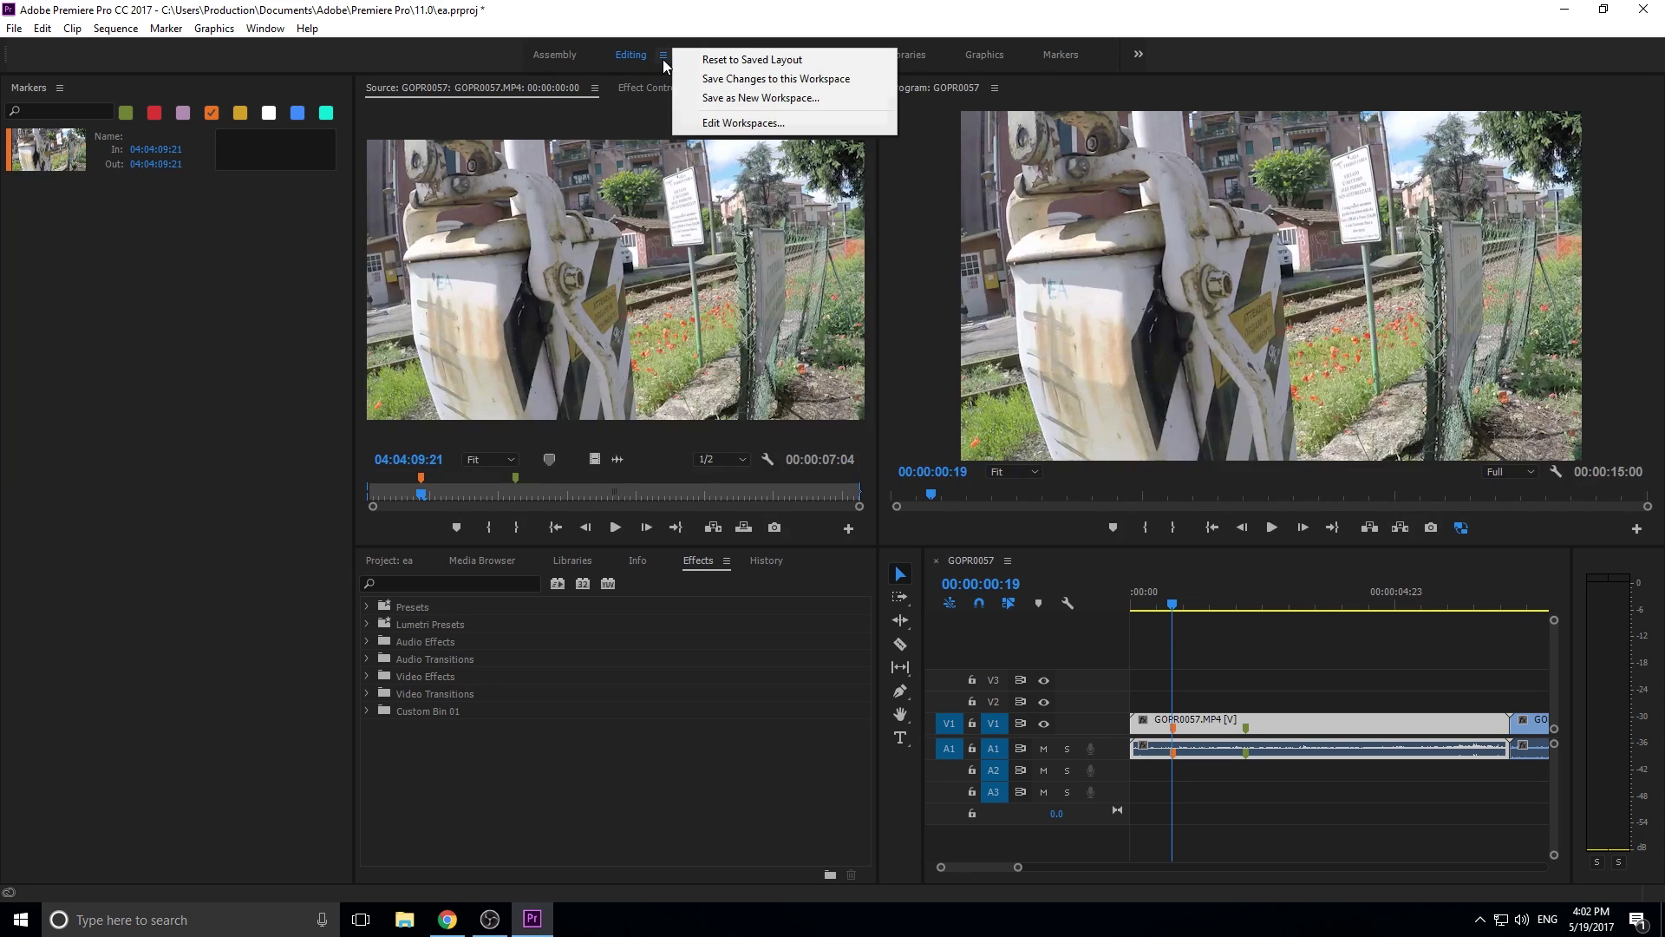
pyautogui.click(751, 59)
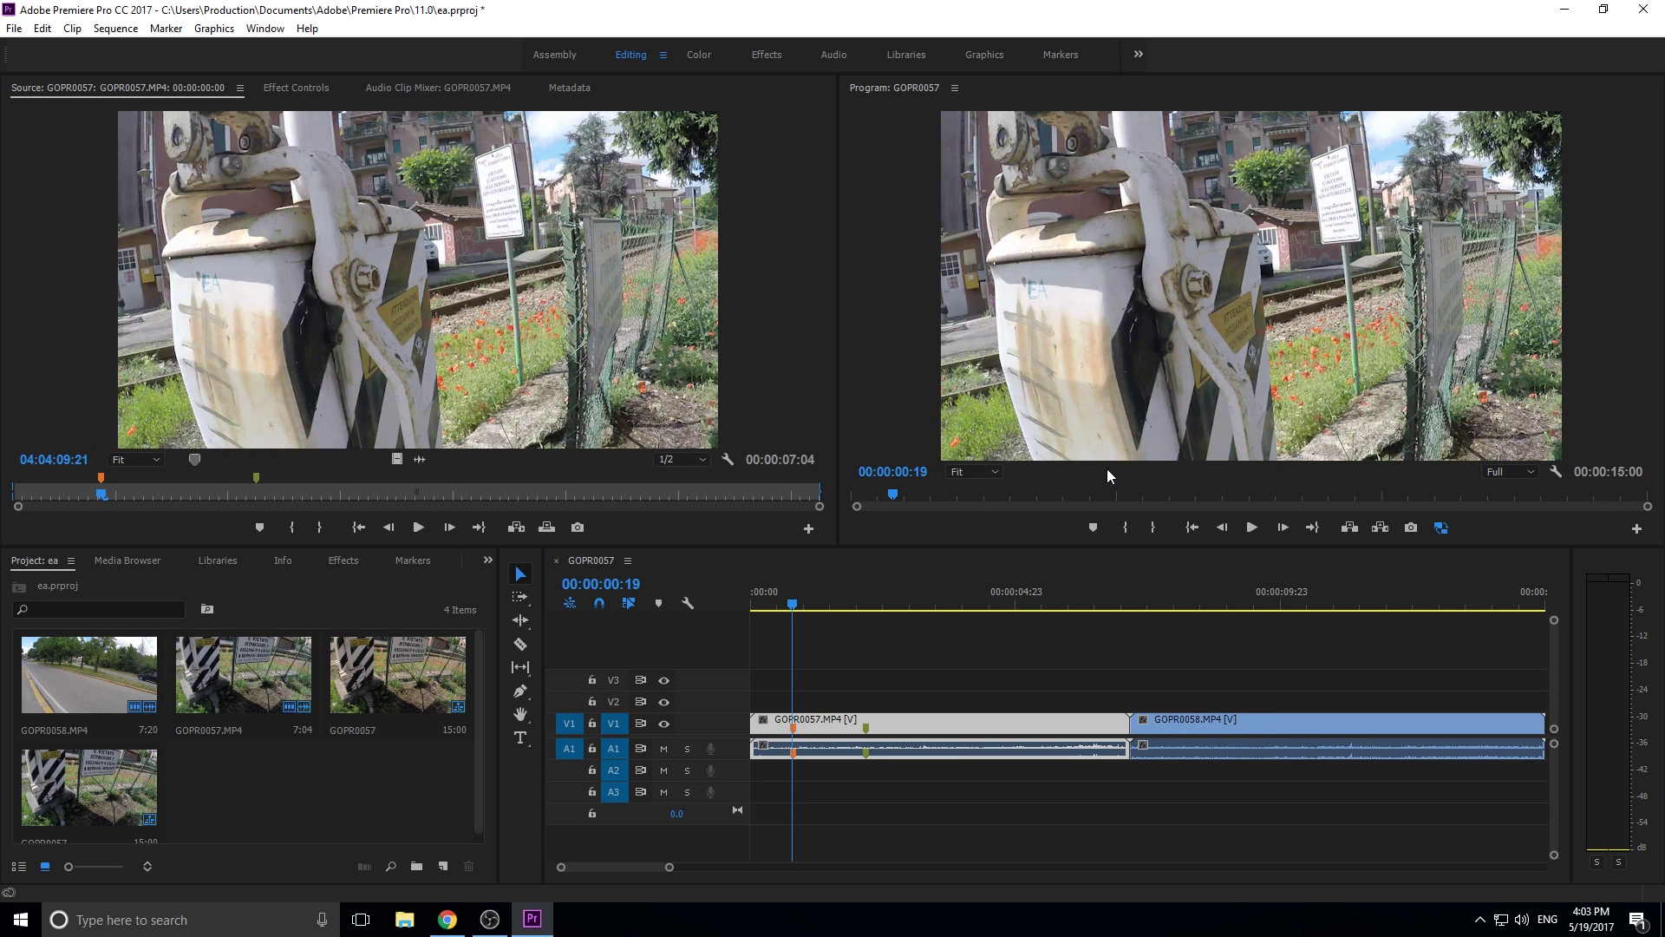
# Browse Color and Effects, switch to Markers, then open Edit Workspaces from the overflow list
pyautogui.click(699, 54)
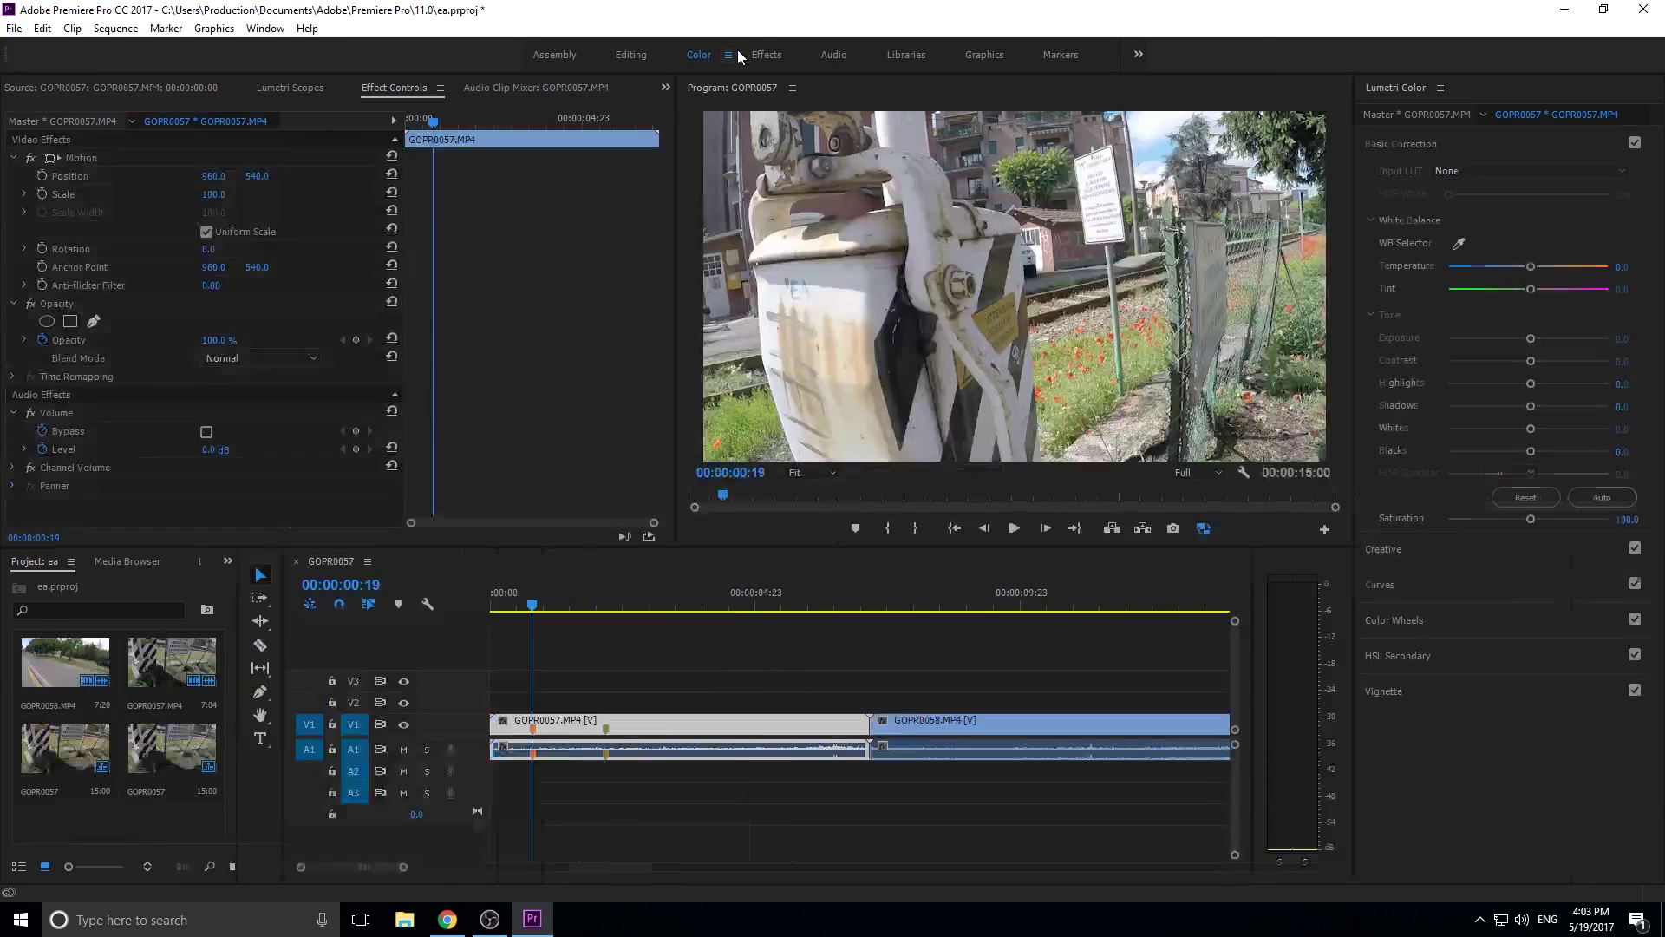
pyautogui.click(765, 54)
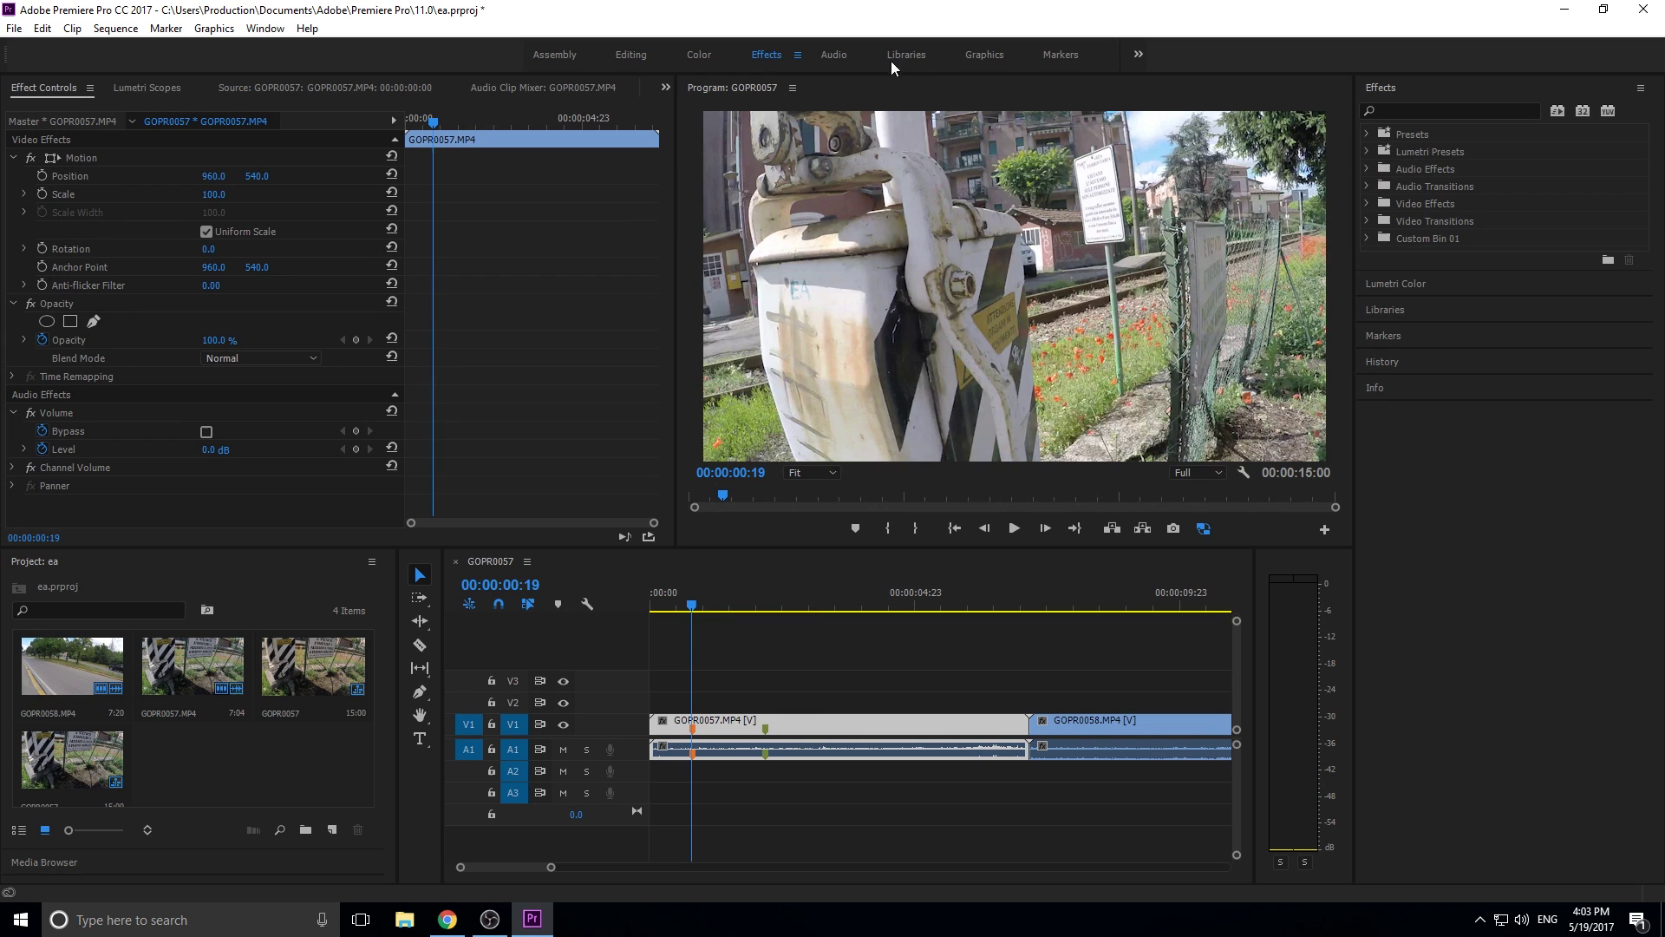
pyautogui.click(848, 606)
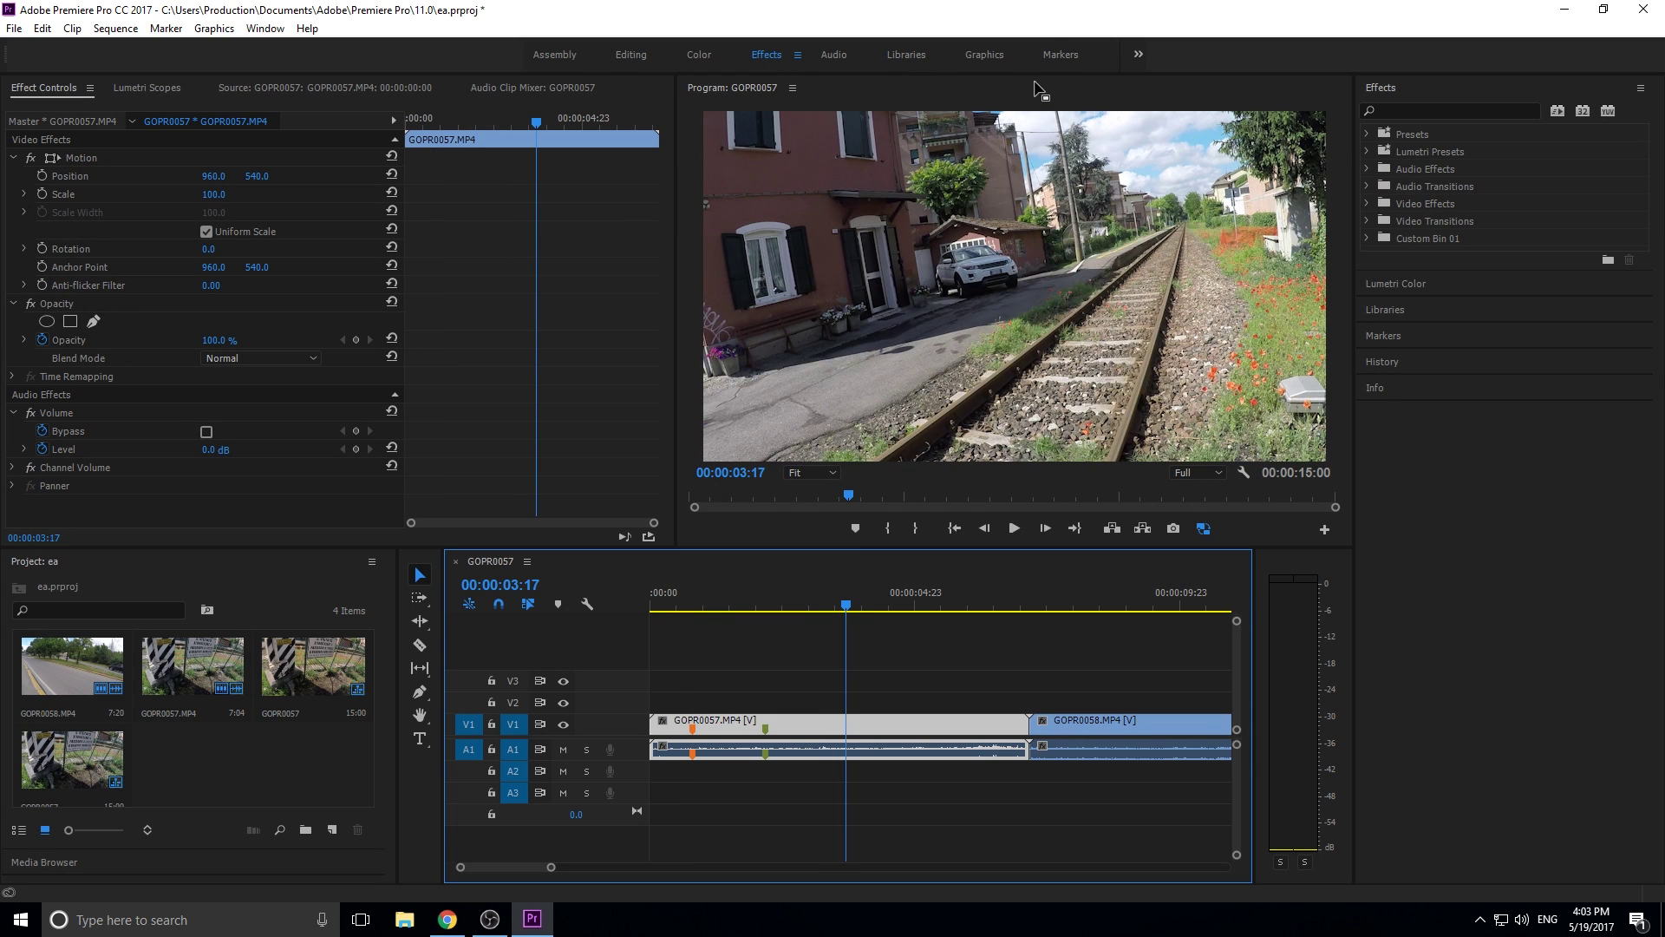
pyautogui.click(1053, 54)
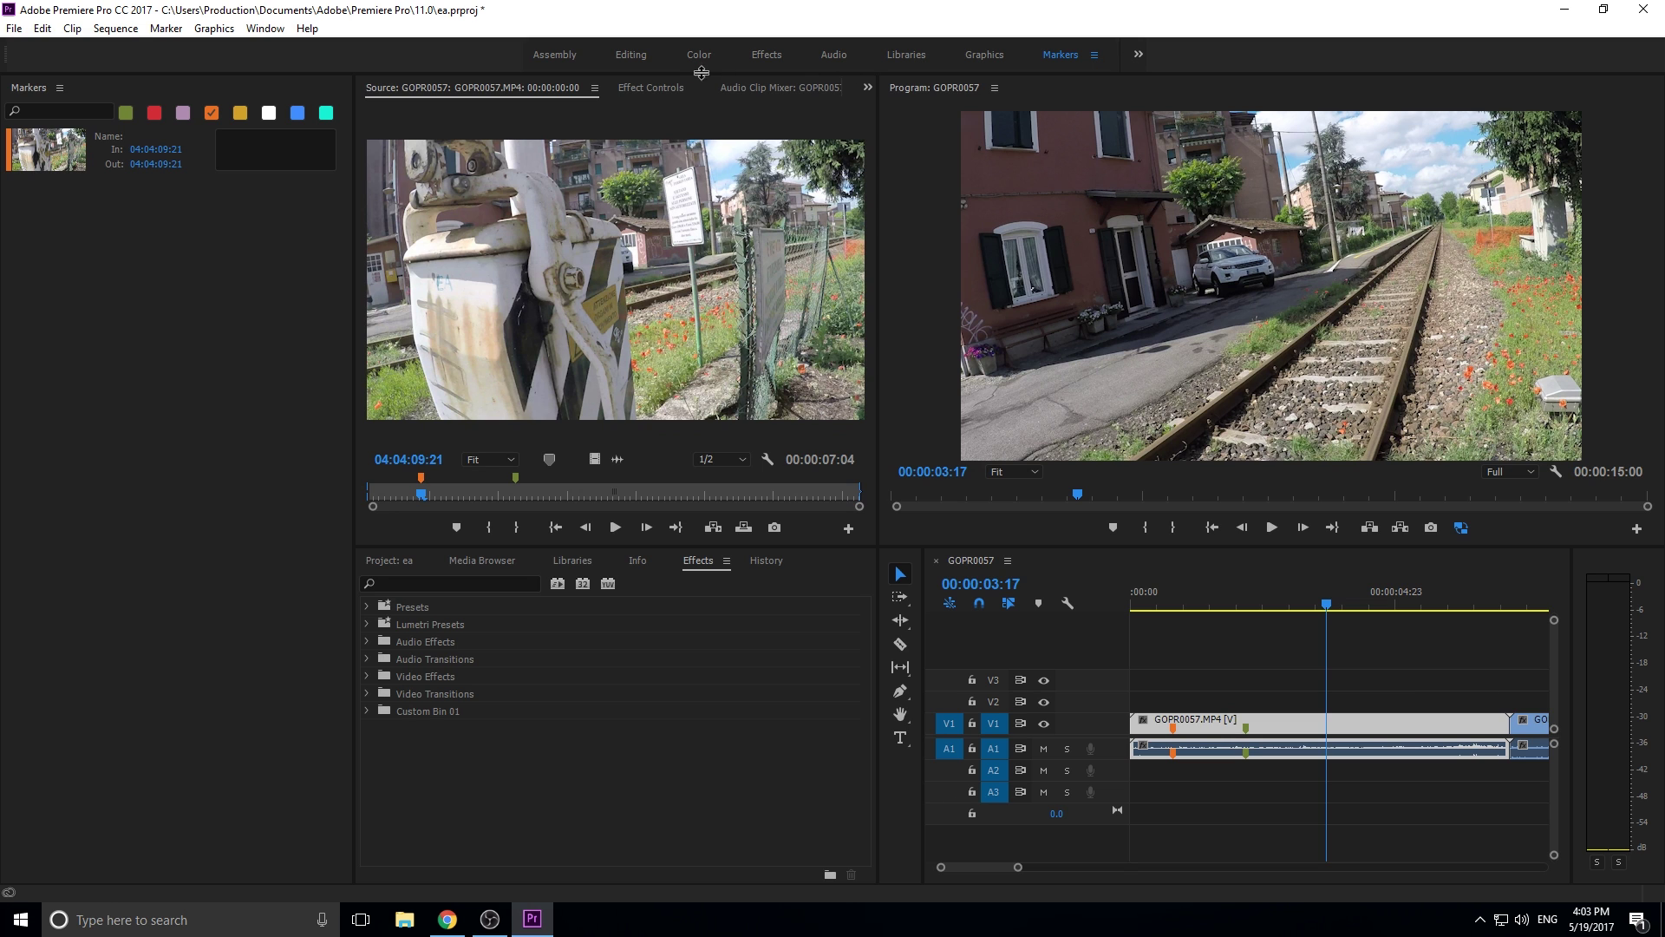
pyautogui.click(1136, 62)
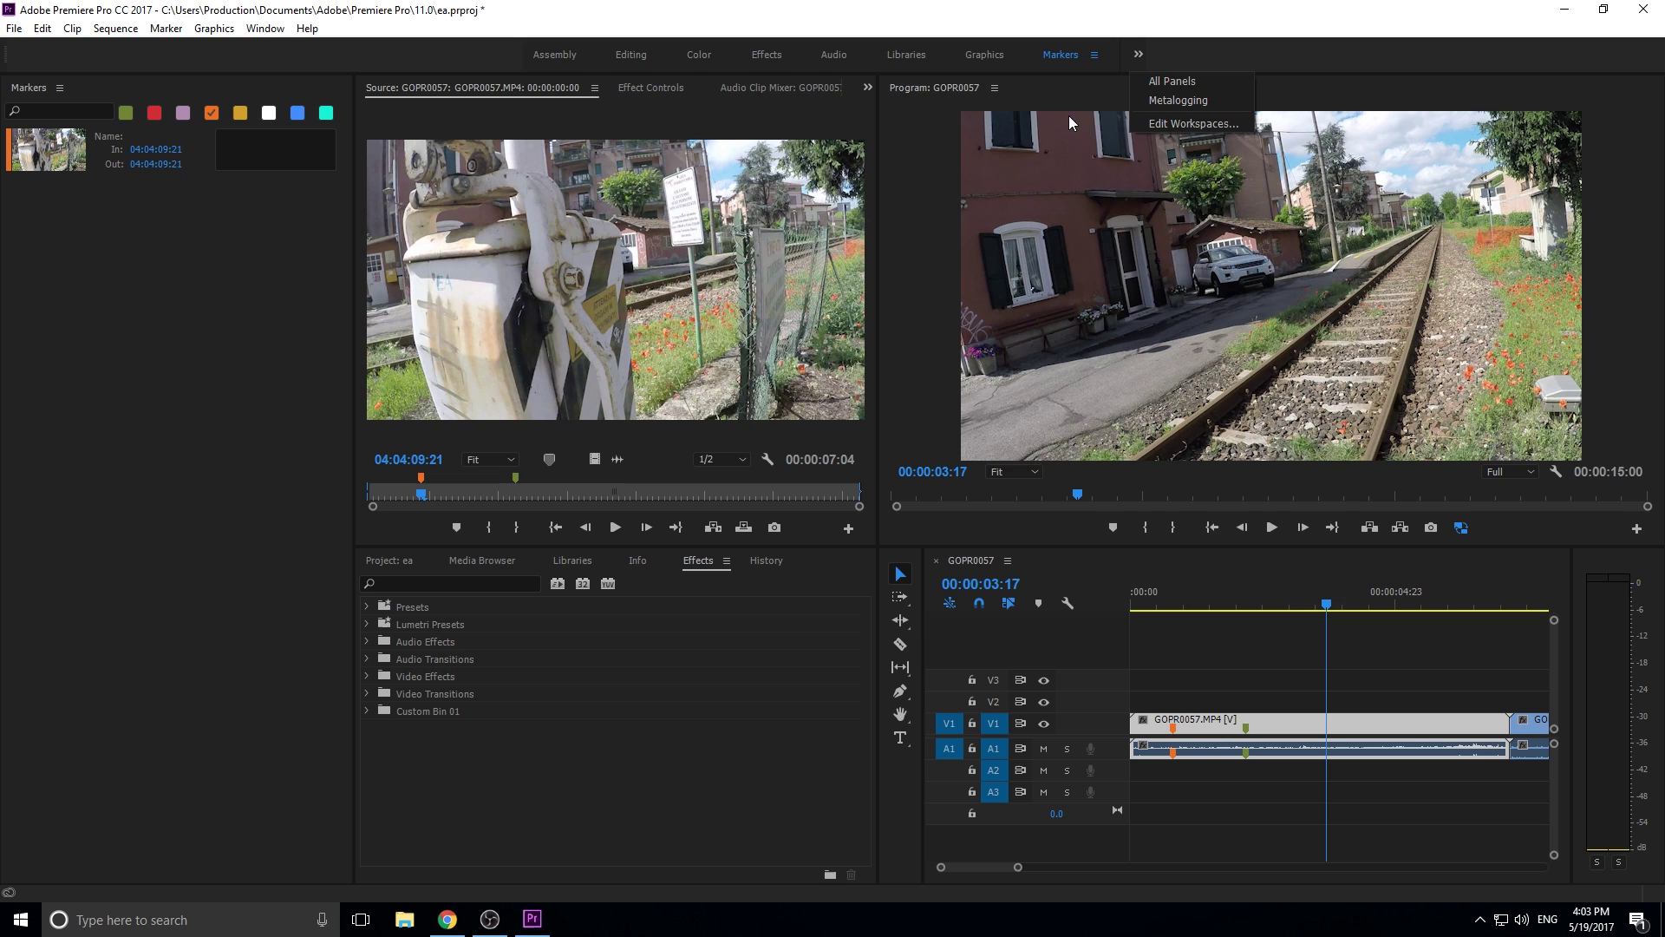
pyautogui.click(1176, 124)
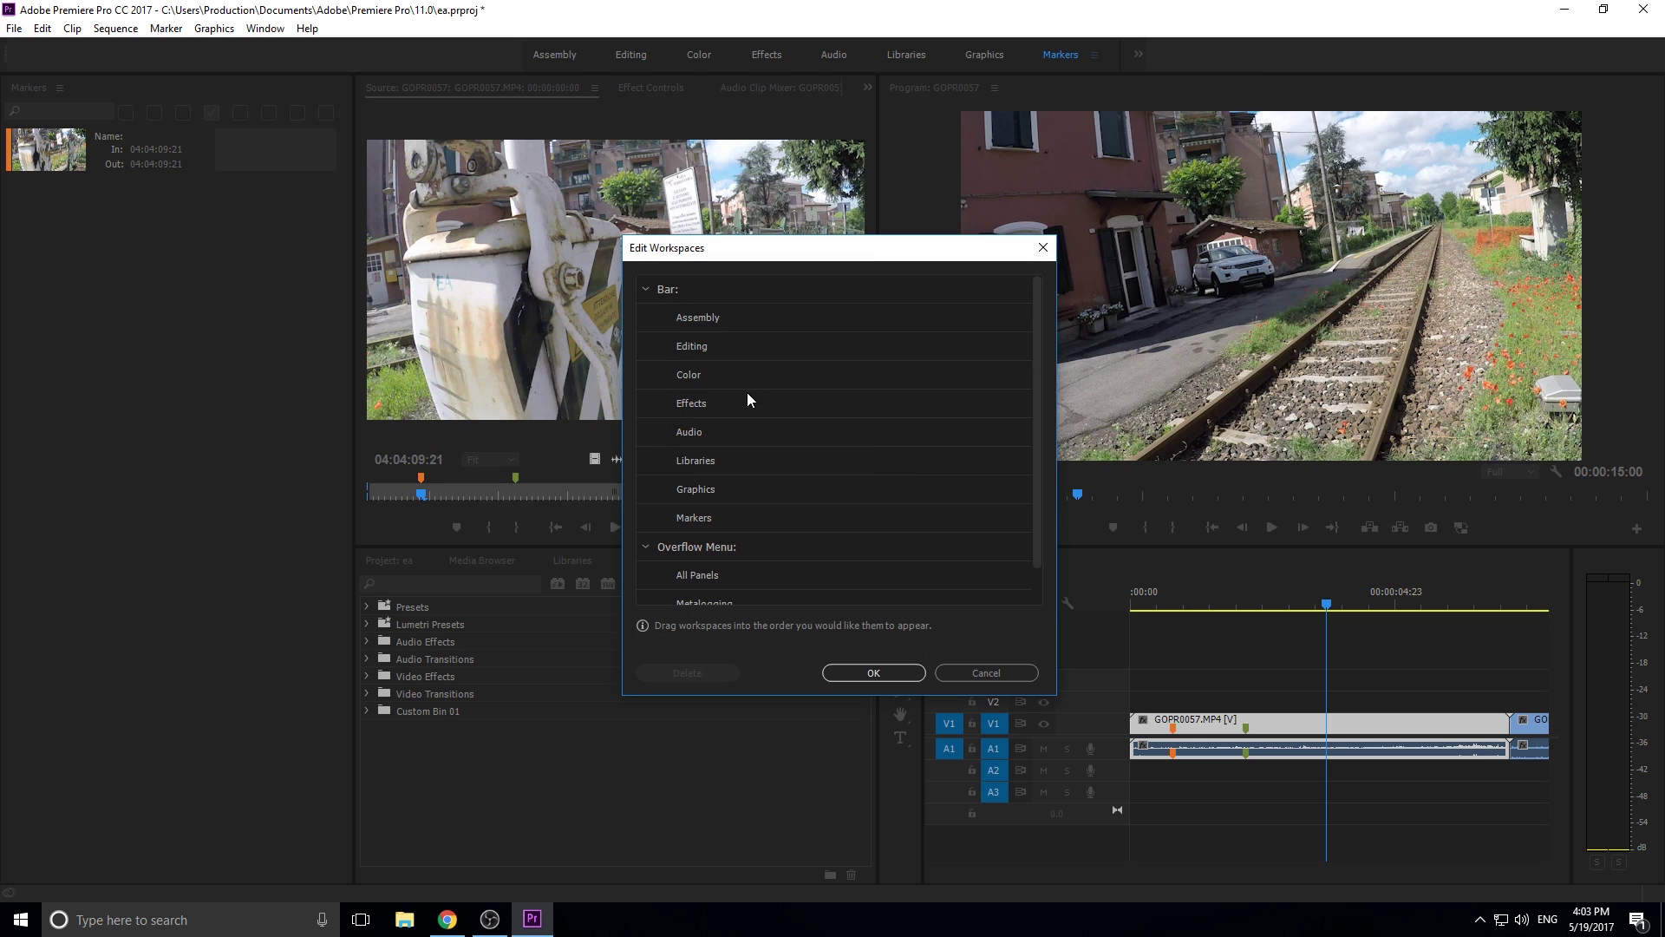
# Reopen the Edit Workspaces dialog and scroll through its workspace lists
pyautogui.click(978, 672)
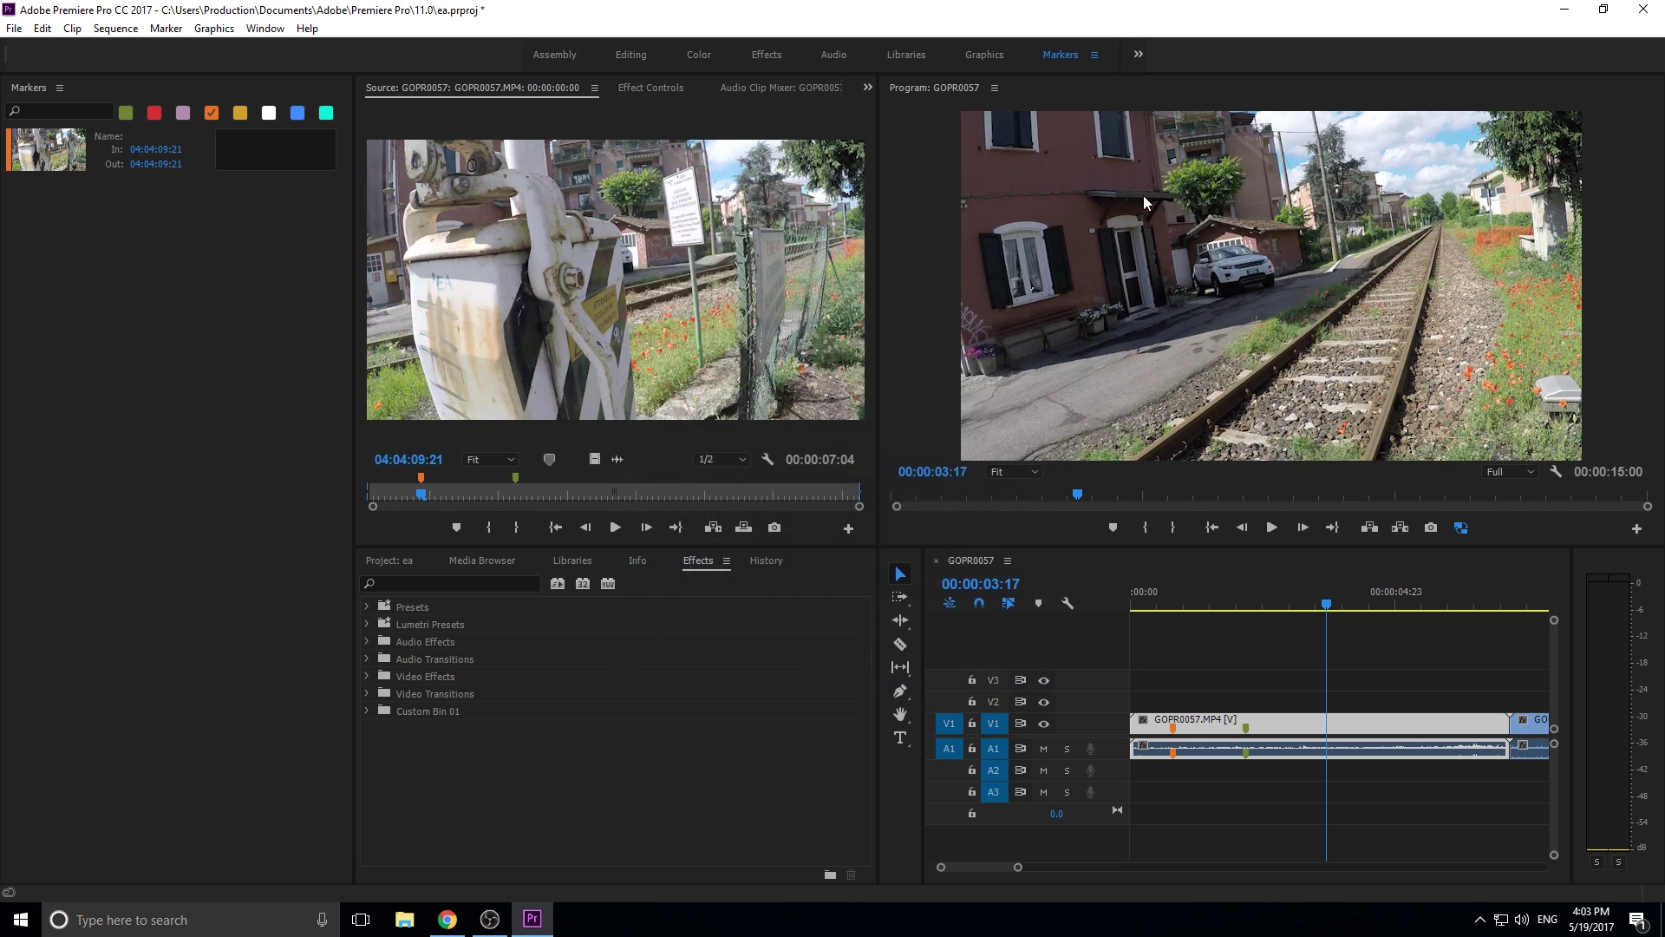
pyautogui.click(1140, 64)
pyautogui.click(1163, 122)
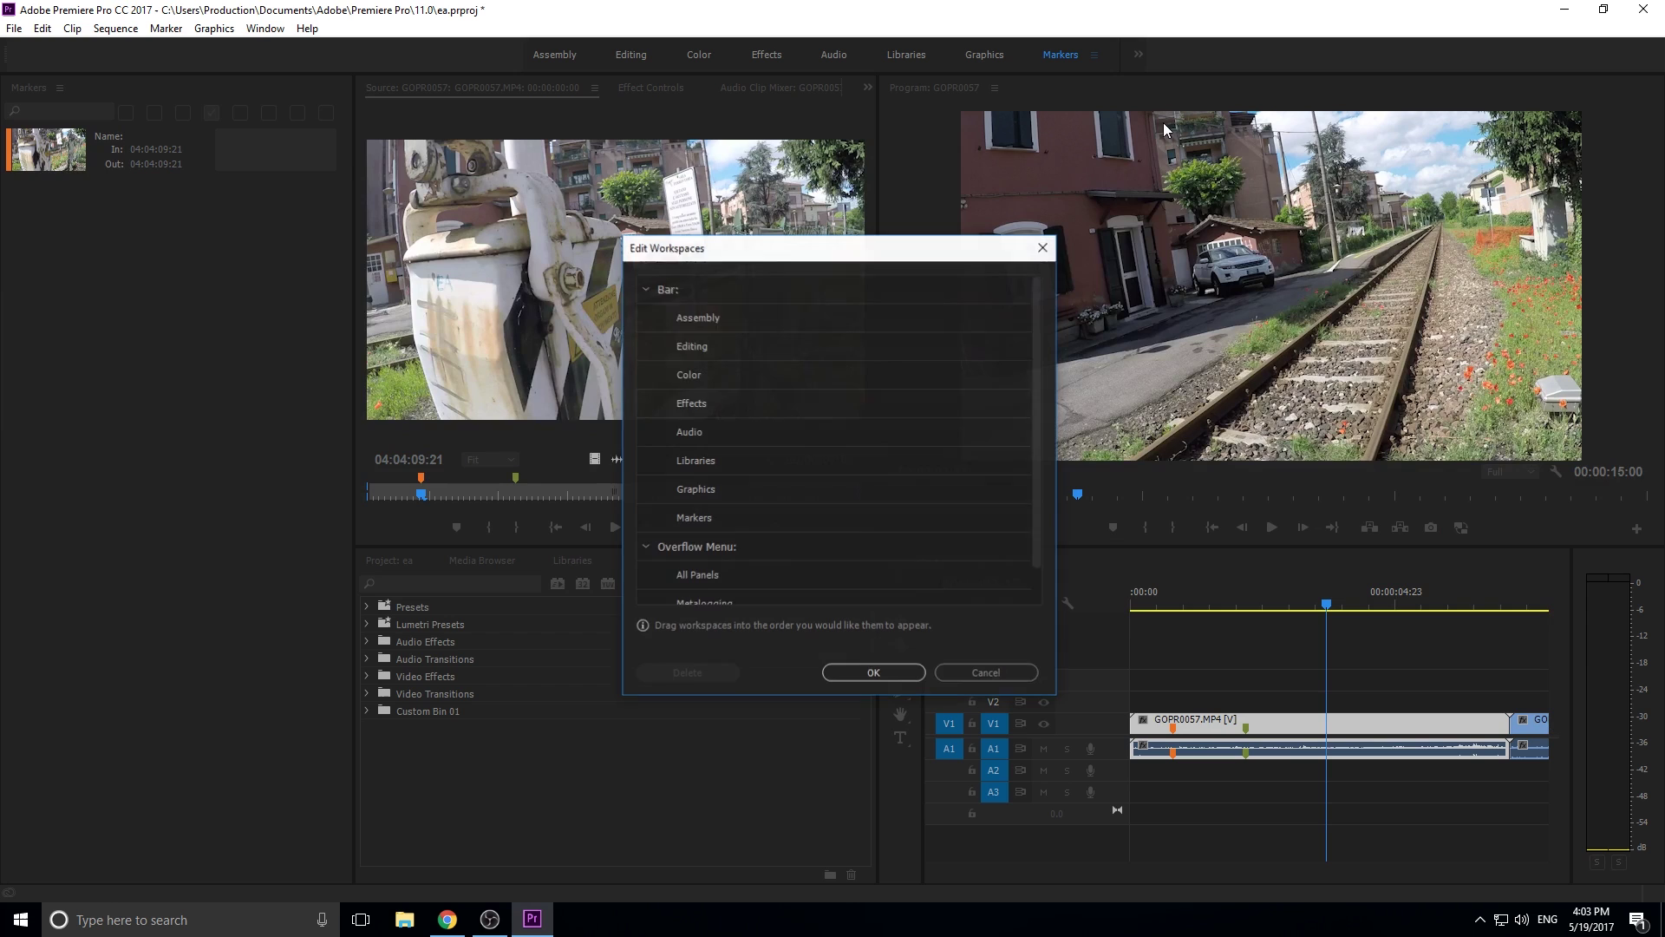
pyautogui.scroll(-2, 779, 437)
pyautogui.scroll(2, 696, 547)
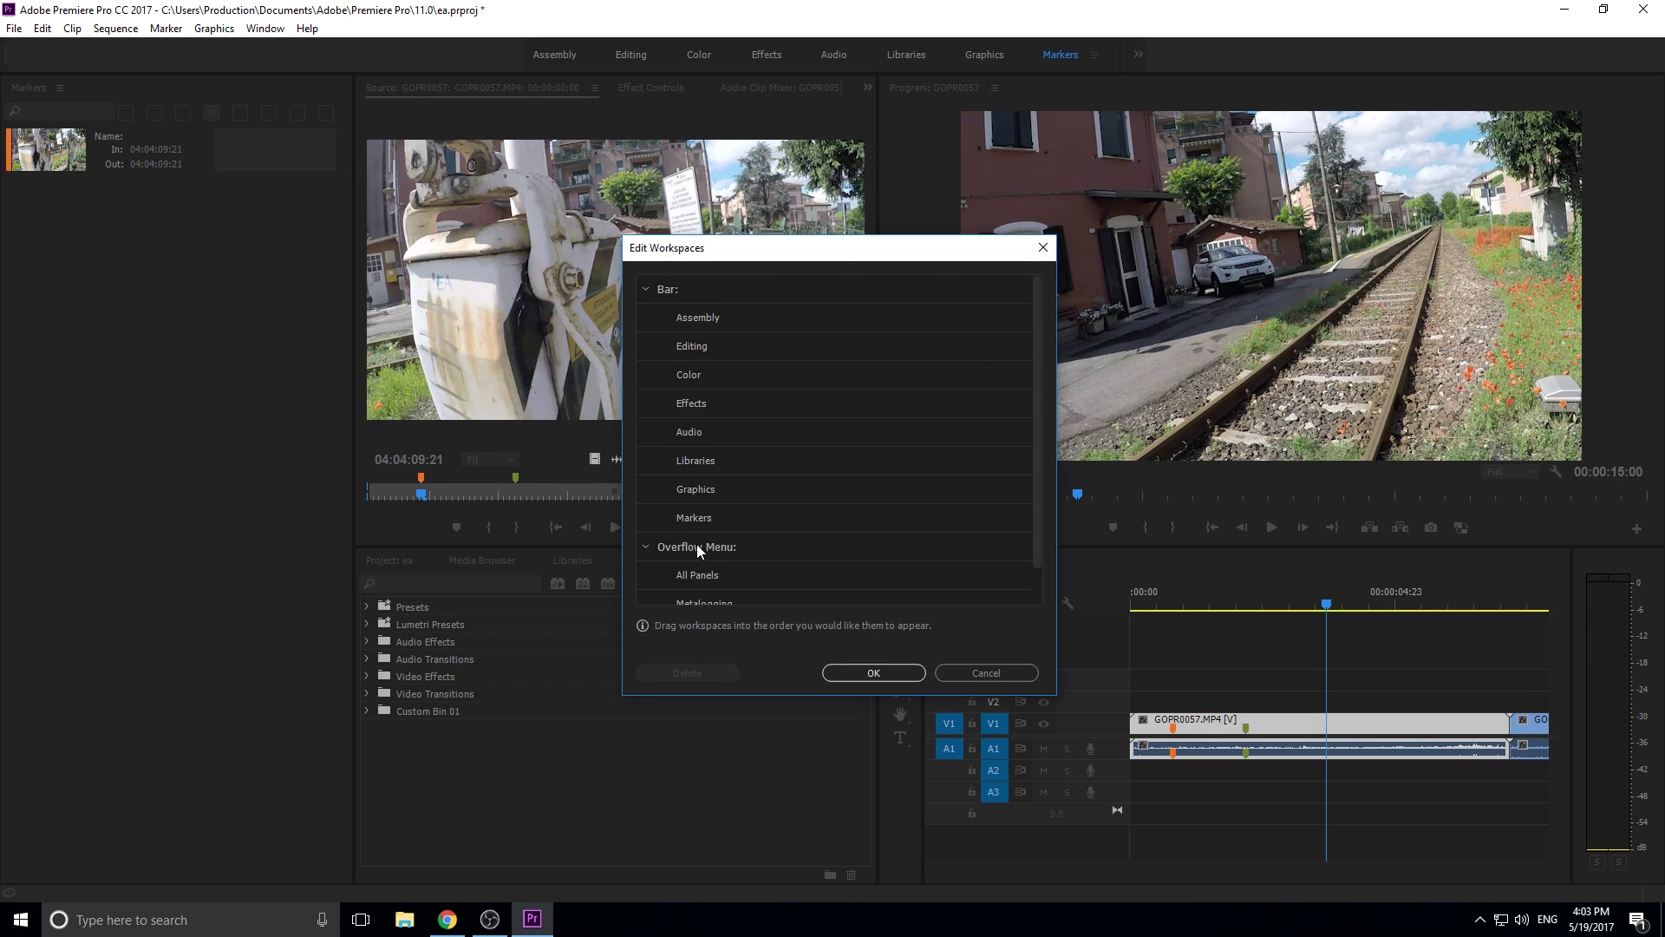
pyautogui.scroll(-2, 696, 546)
pyautogui.scroll(2, 695, 546)
pyautogui.scroll(-2, 710, 451)
pyautogui.scroll(2, 701, 508)
pyautogui.scroll(-2, 693, 501)
# Move Audio and Color from the Bar into the Overflow Menu and apply
pyautogui.moveTo(710, 397); pyautogui.dragTo(709, 589)
pyautogui.scroll(2, 763, 485)
pyautogui.moveTo(746, 374); pyautogui.dragTo(743, 538)
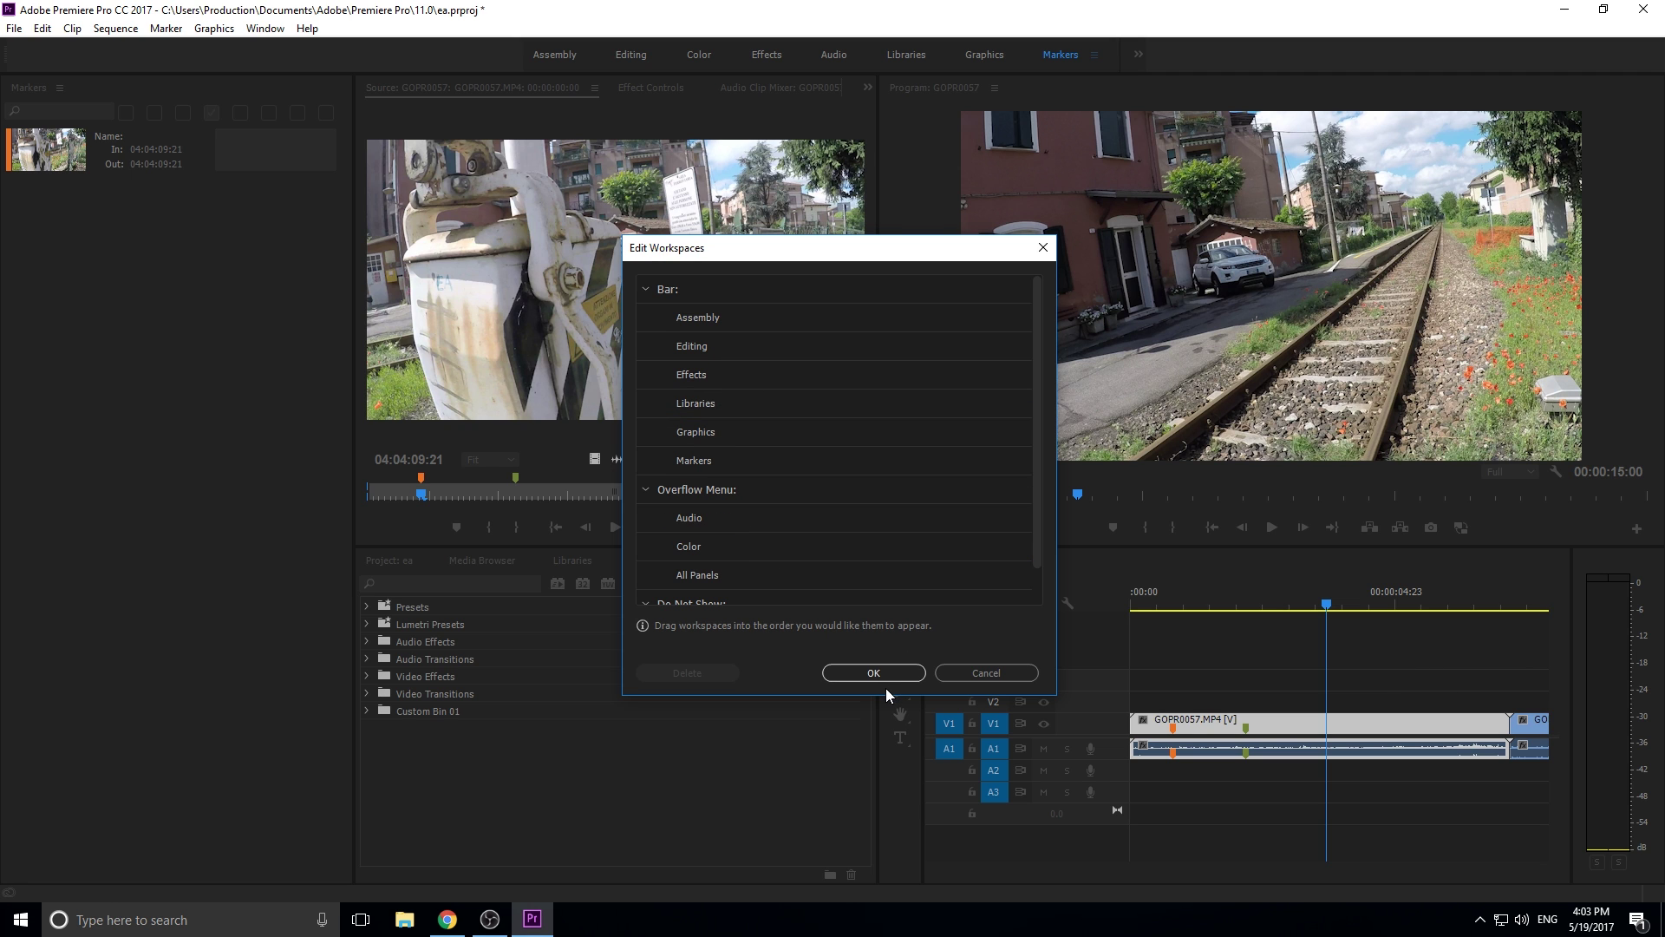
pyautogui.click(867, 673)
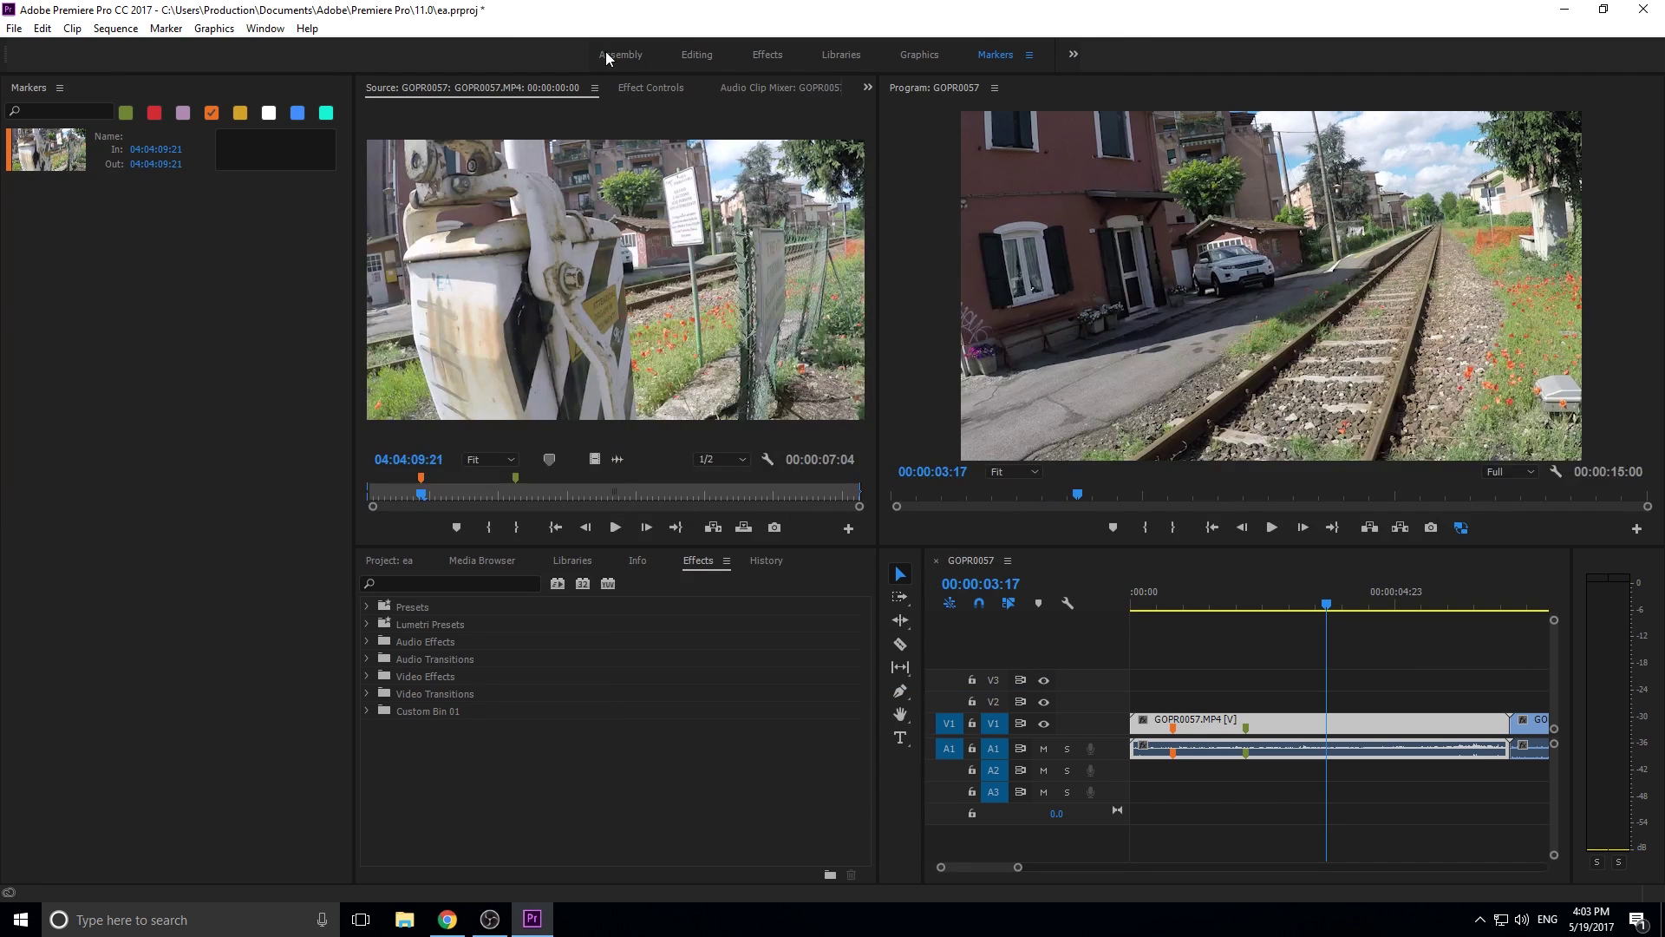
# Move Metalogging to overflow; put Color after Assembly and Audio between Editing and Effects
pyautogui.click(1073, 55)
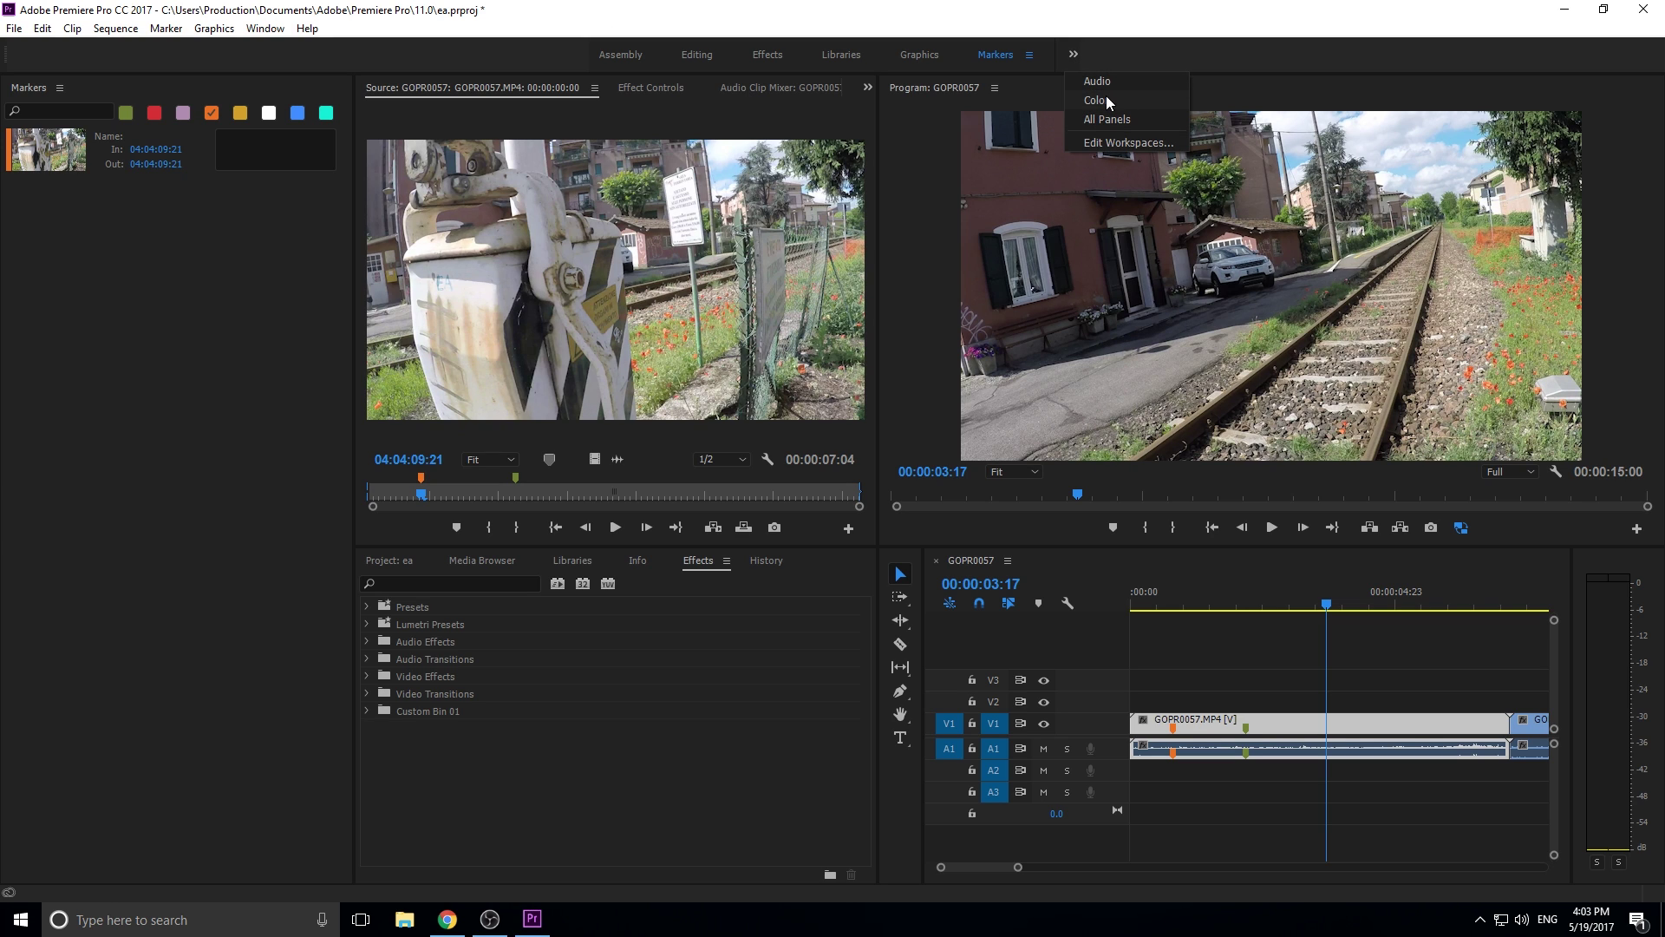
pyautogui.click(1084, 144)
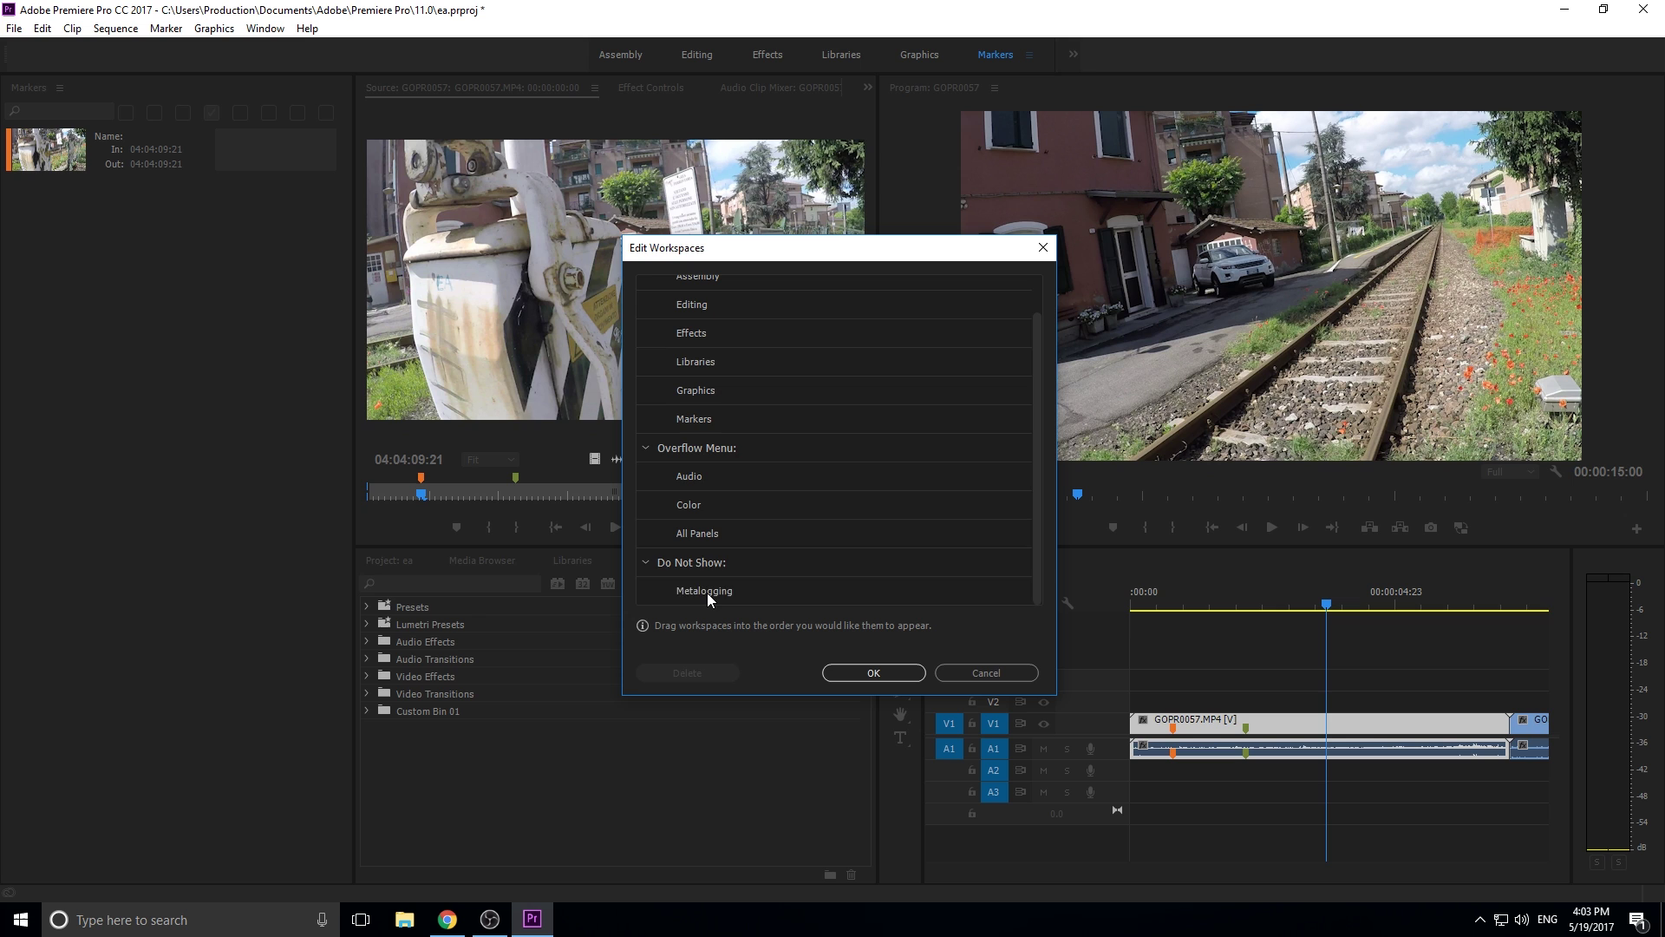
pyautogui.moveTo(706, 592); pyautogui.dragTo(697, 547)
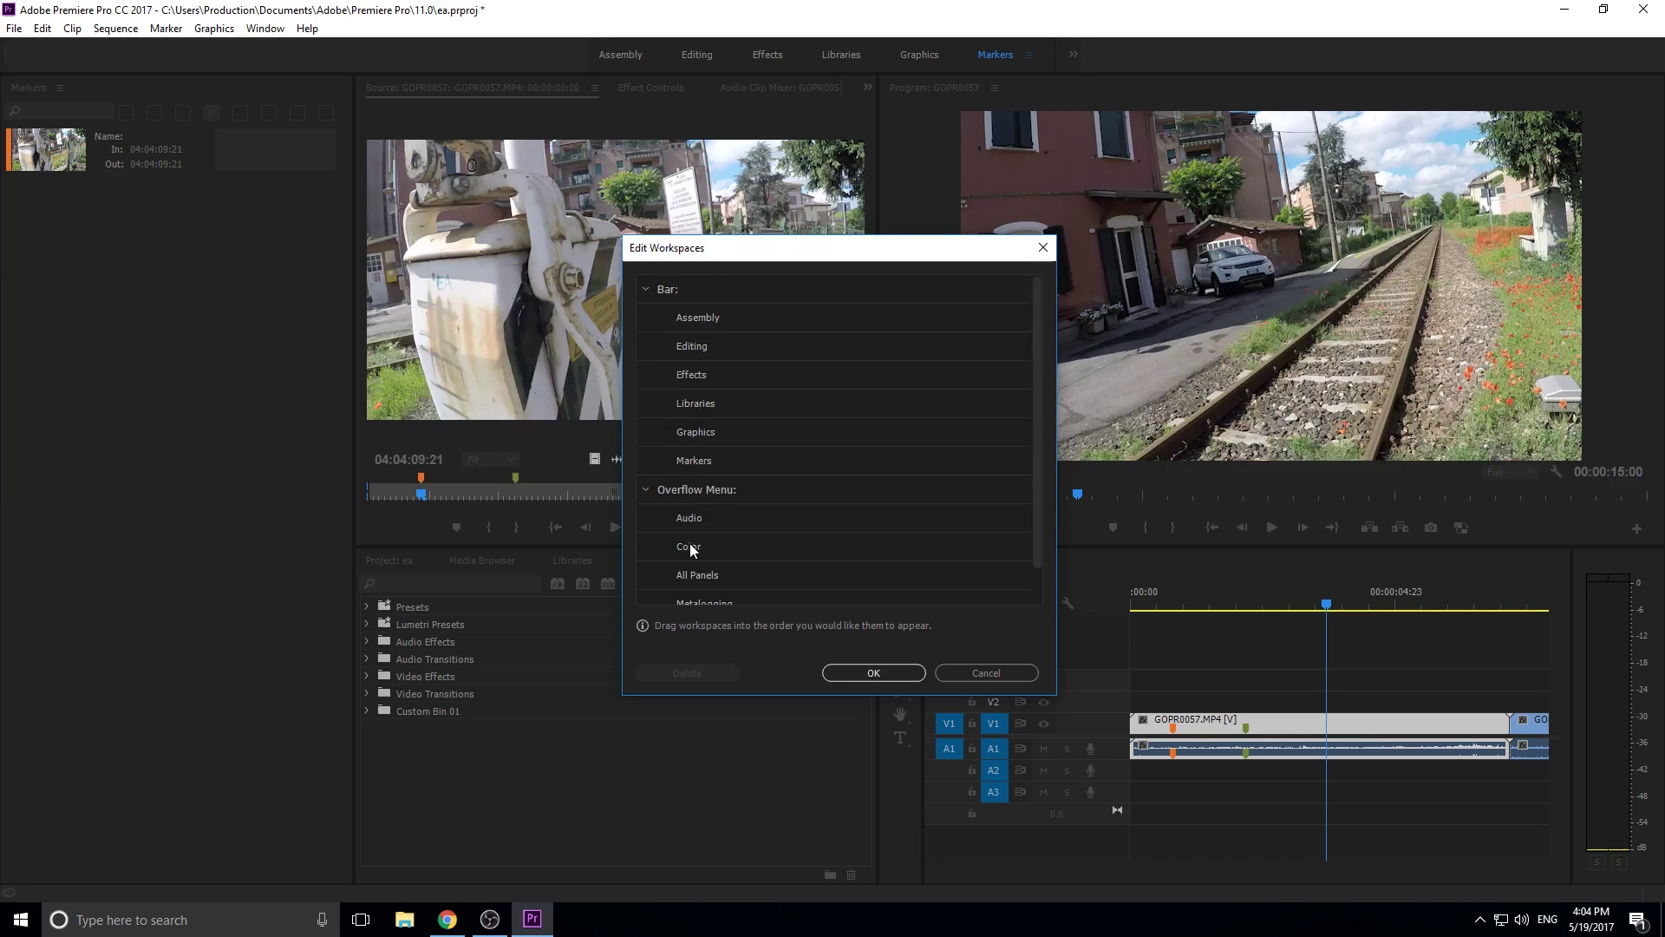
pyautogui.scroll(-1, 691, 538)
pyautogui.moveTo(689, 514); pyautogui.dragTo(695, 300)
pyautogui.moveTo(690, 532); pyautogui.dragTo(720, 358)
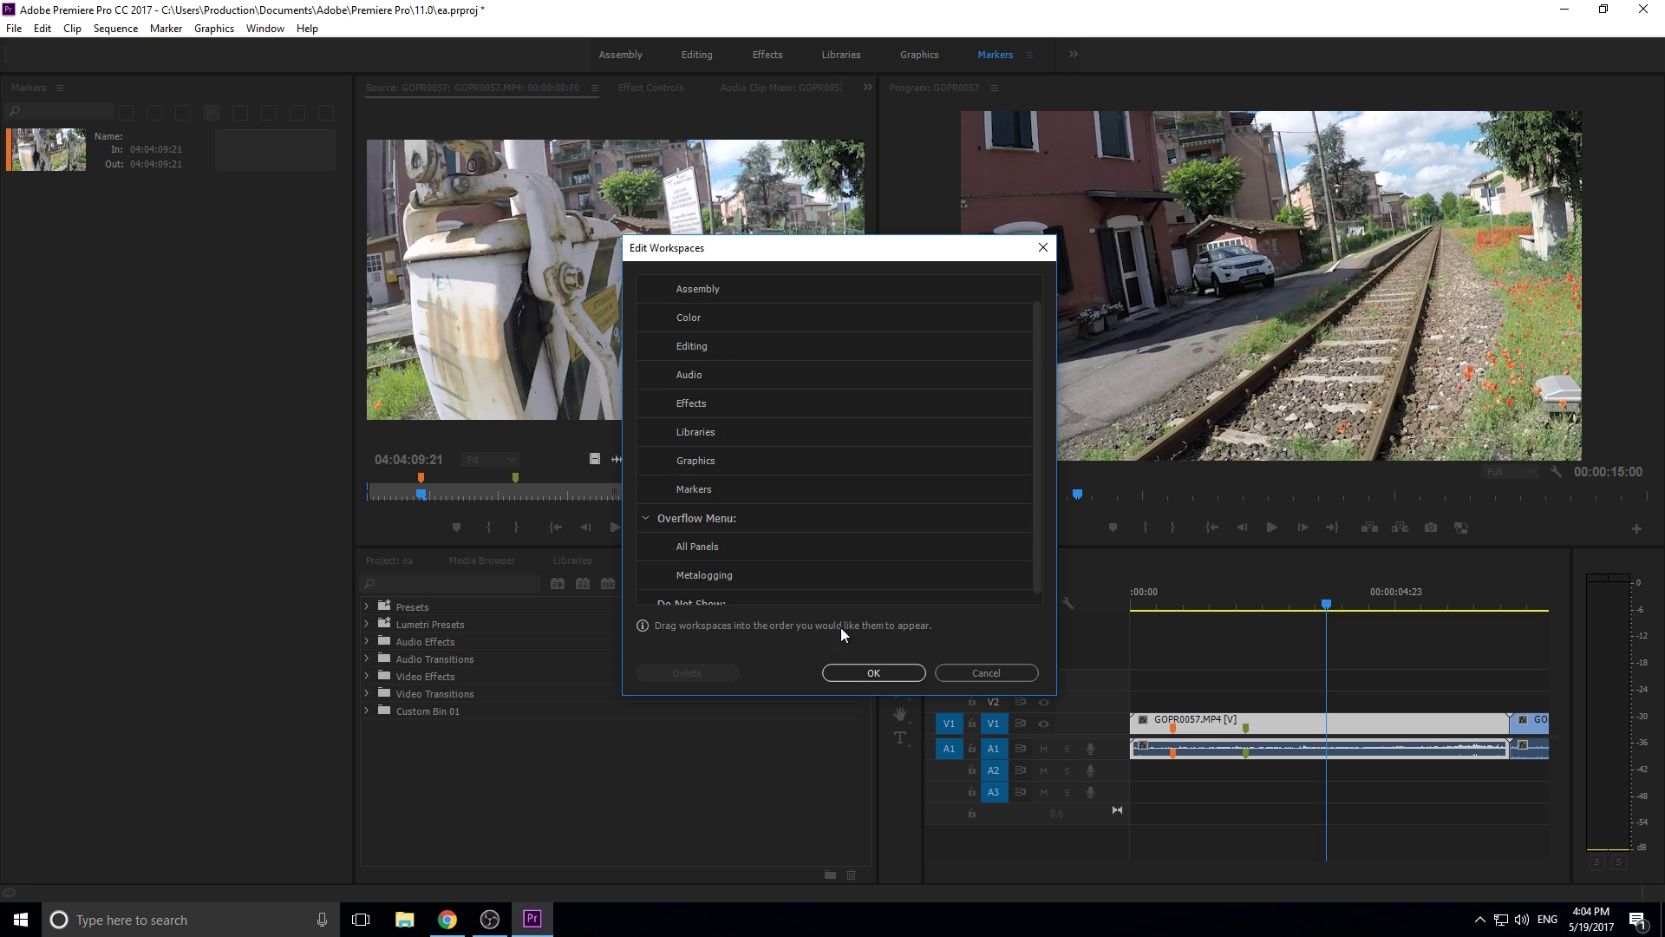
pyautogui.click(917, 669)
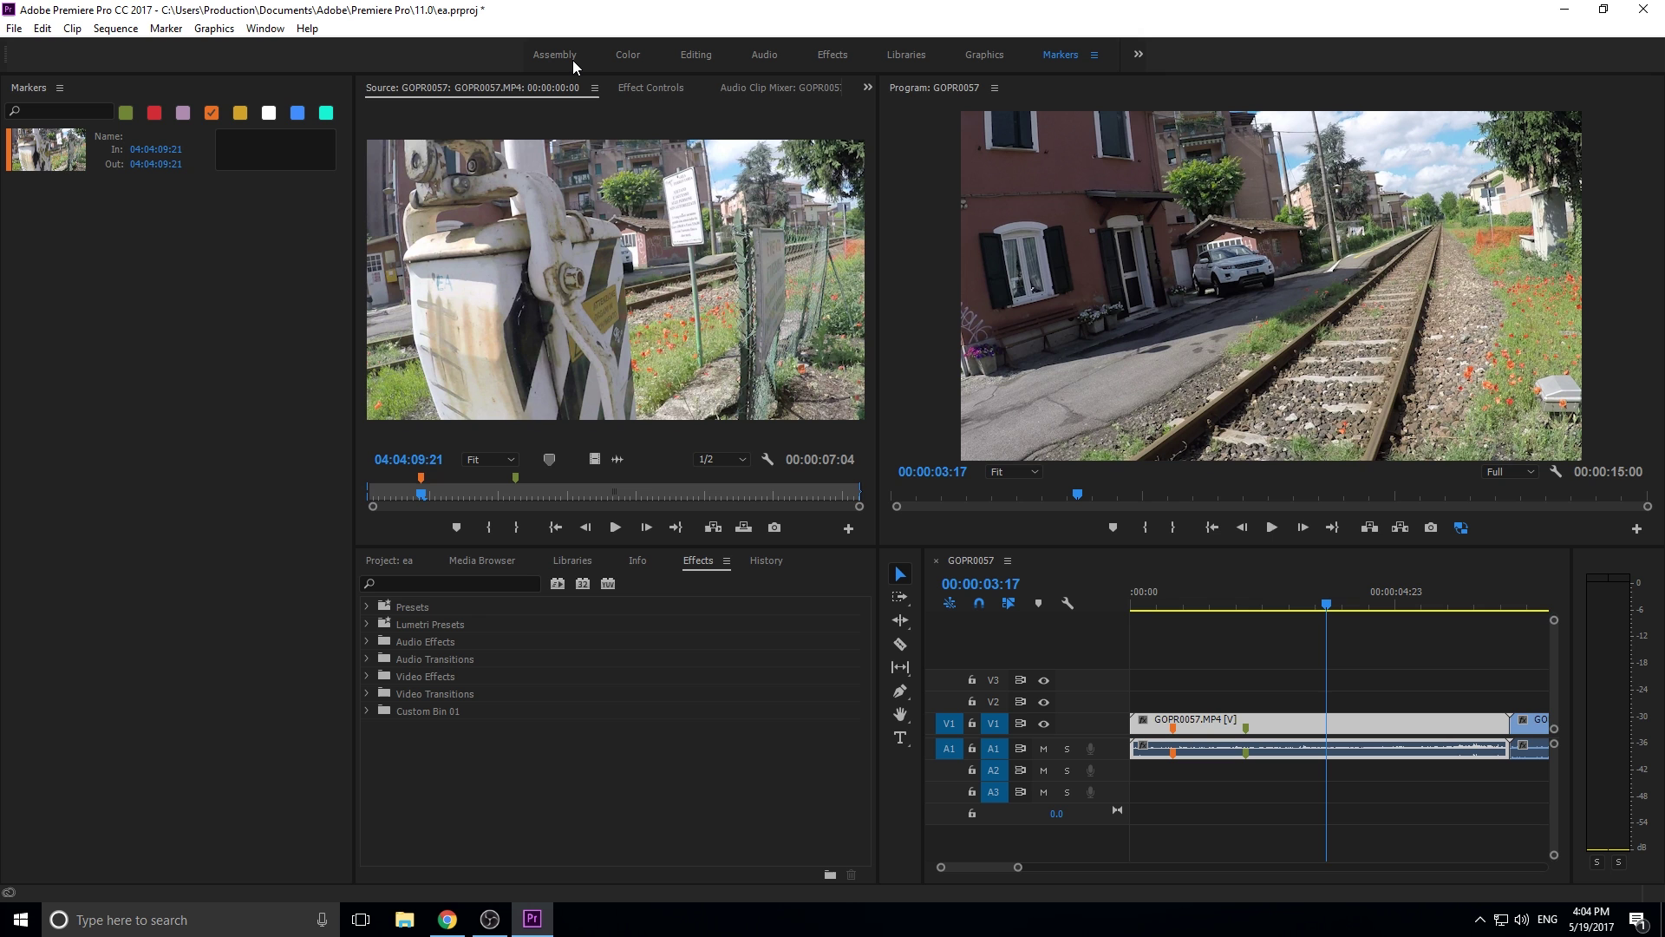
# Briefly view the Color workspace's Lumetri controls, then return to Editing
pyautogui.click(617, 56)
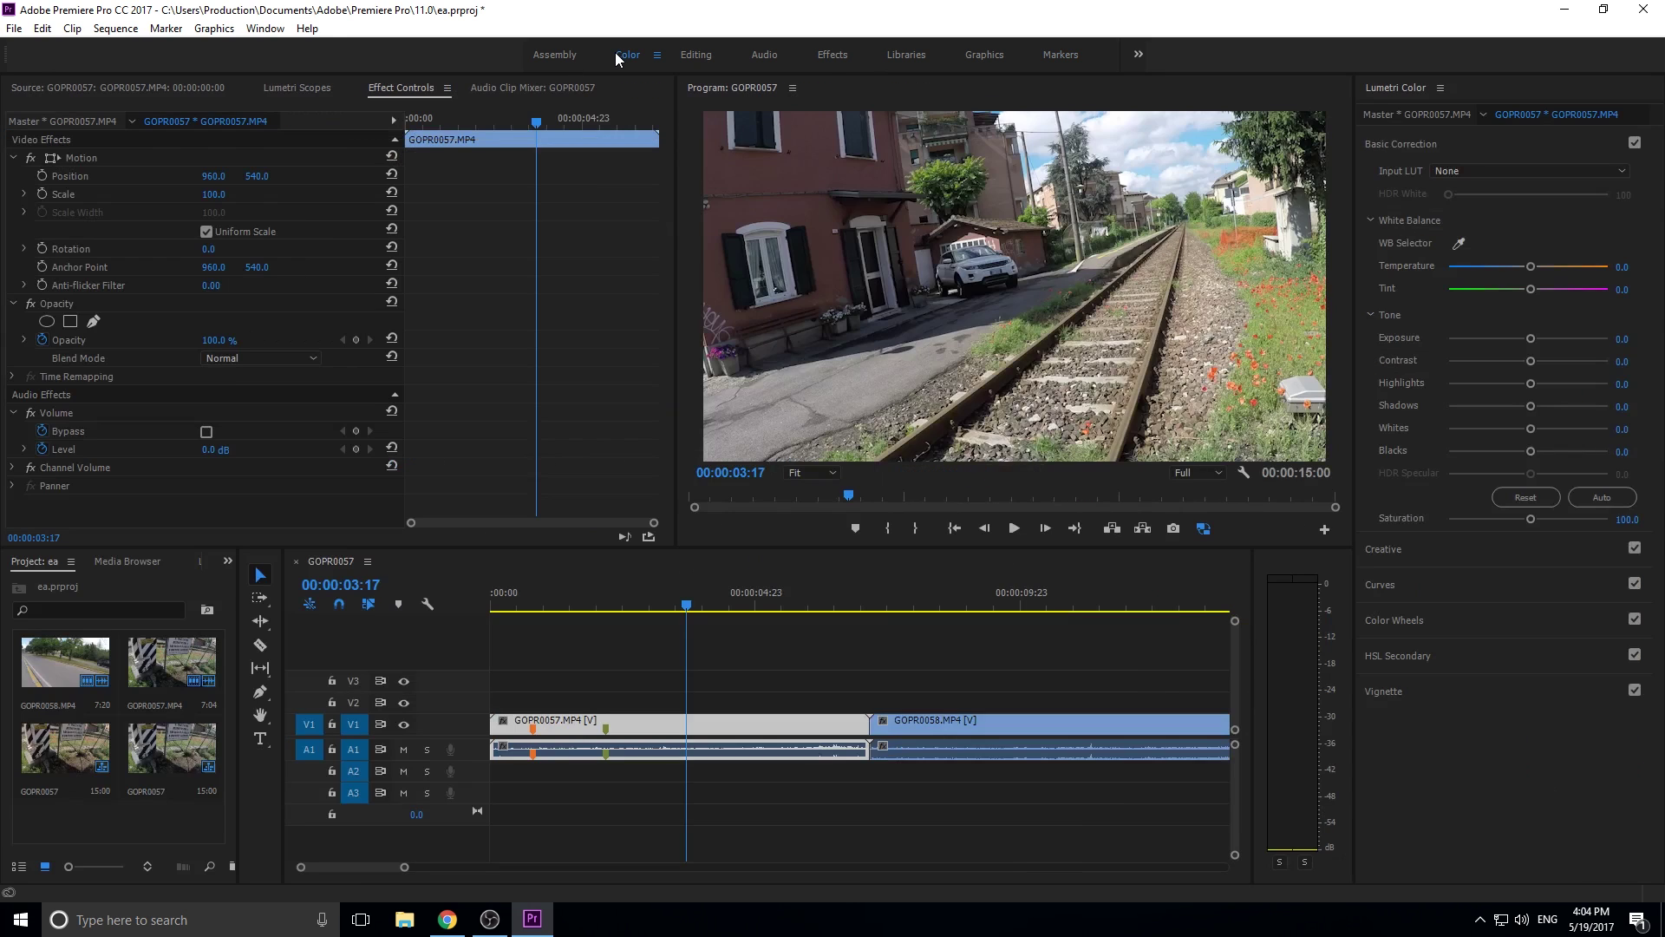
pyautogui.click(696, 55)
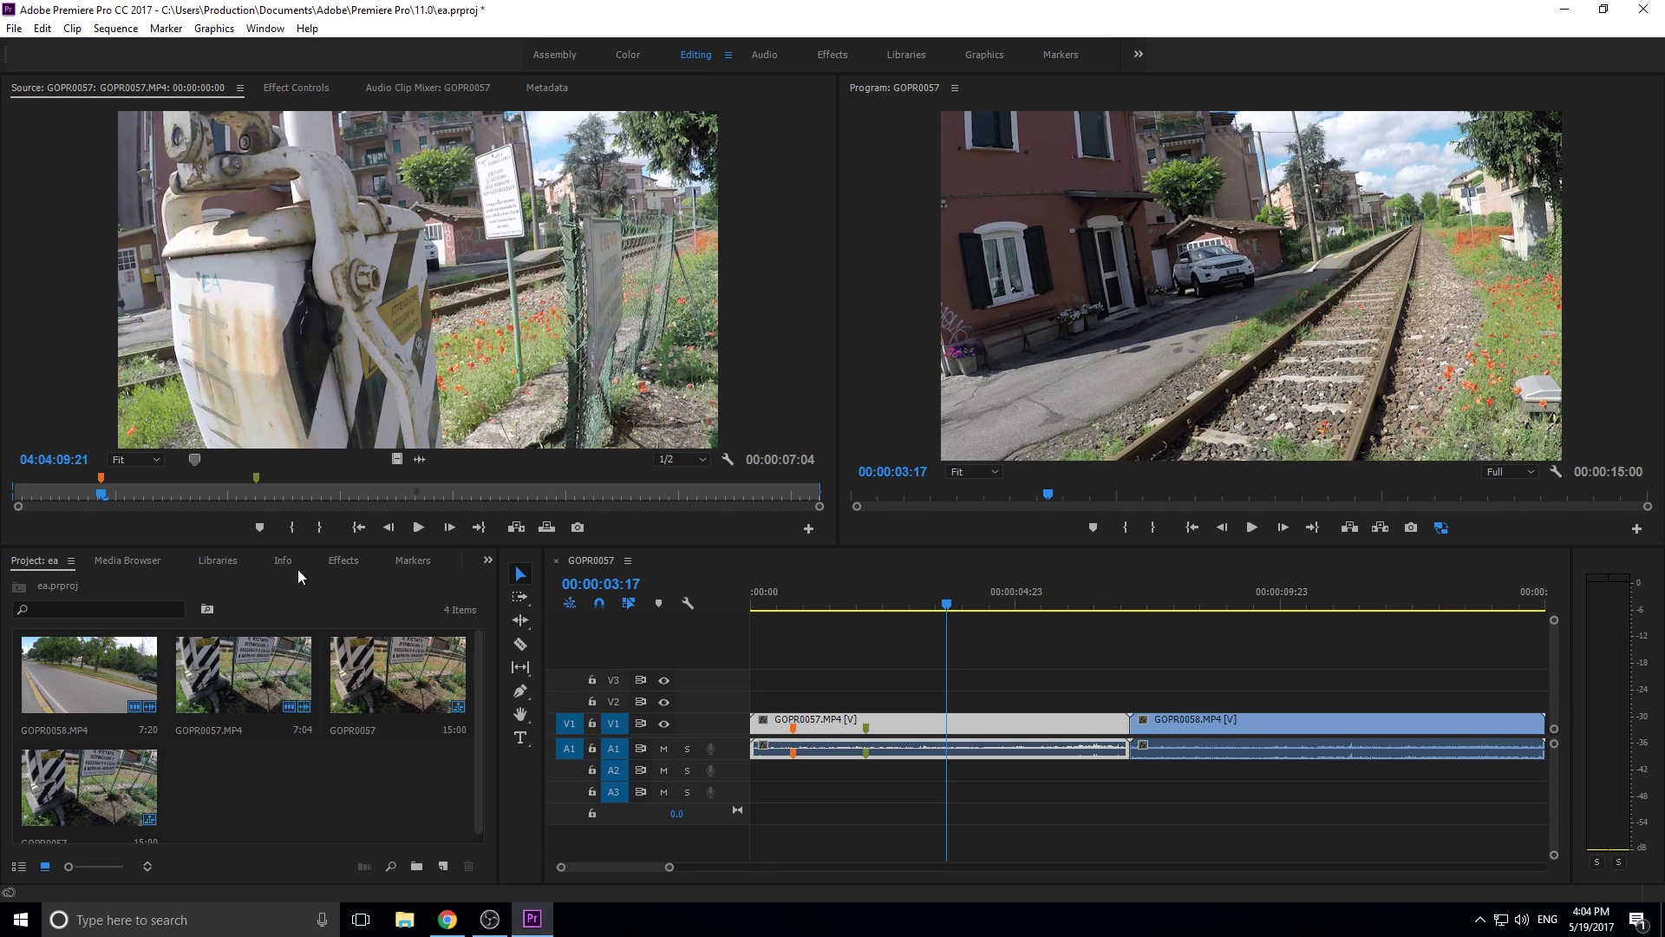
# Show the History panel, narrow the Source monitor, and enlarge the monitors over a shorter timeline
pyautogui.click(401, 560)
pyautogui.scroll(-1, 451, 566)
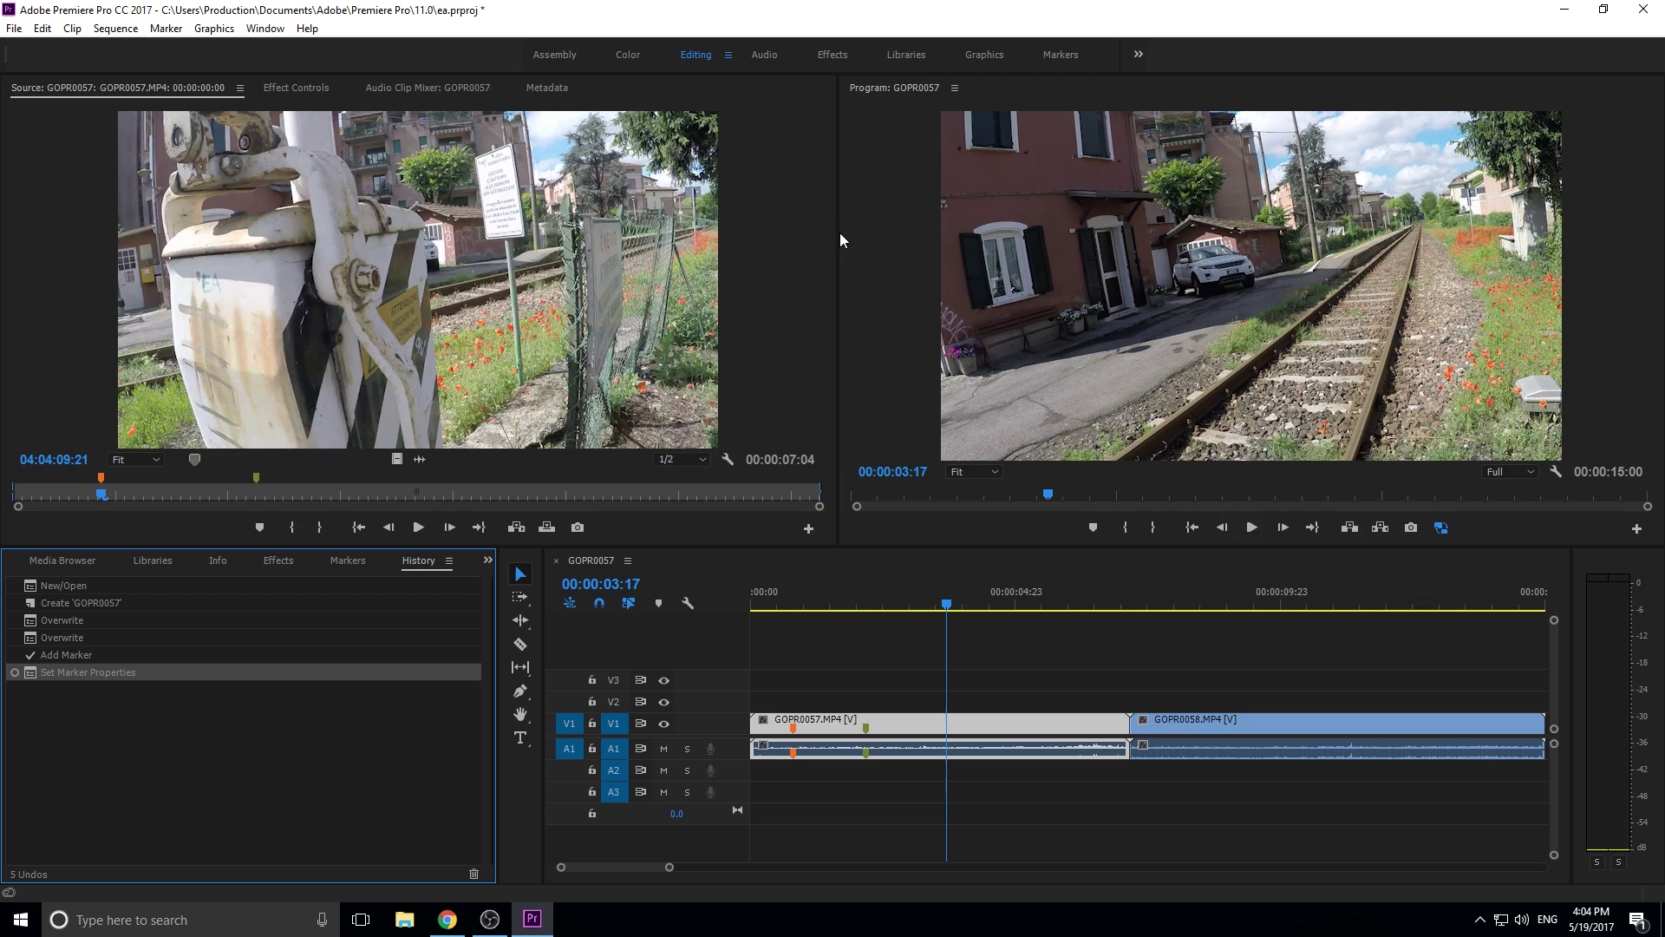
pyautogui.moveTo(840, 232); pyautogui.dragTo(414, 233)
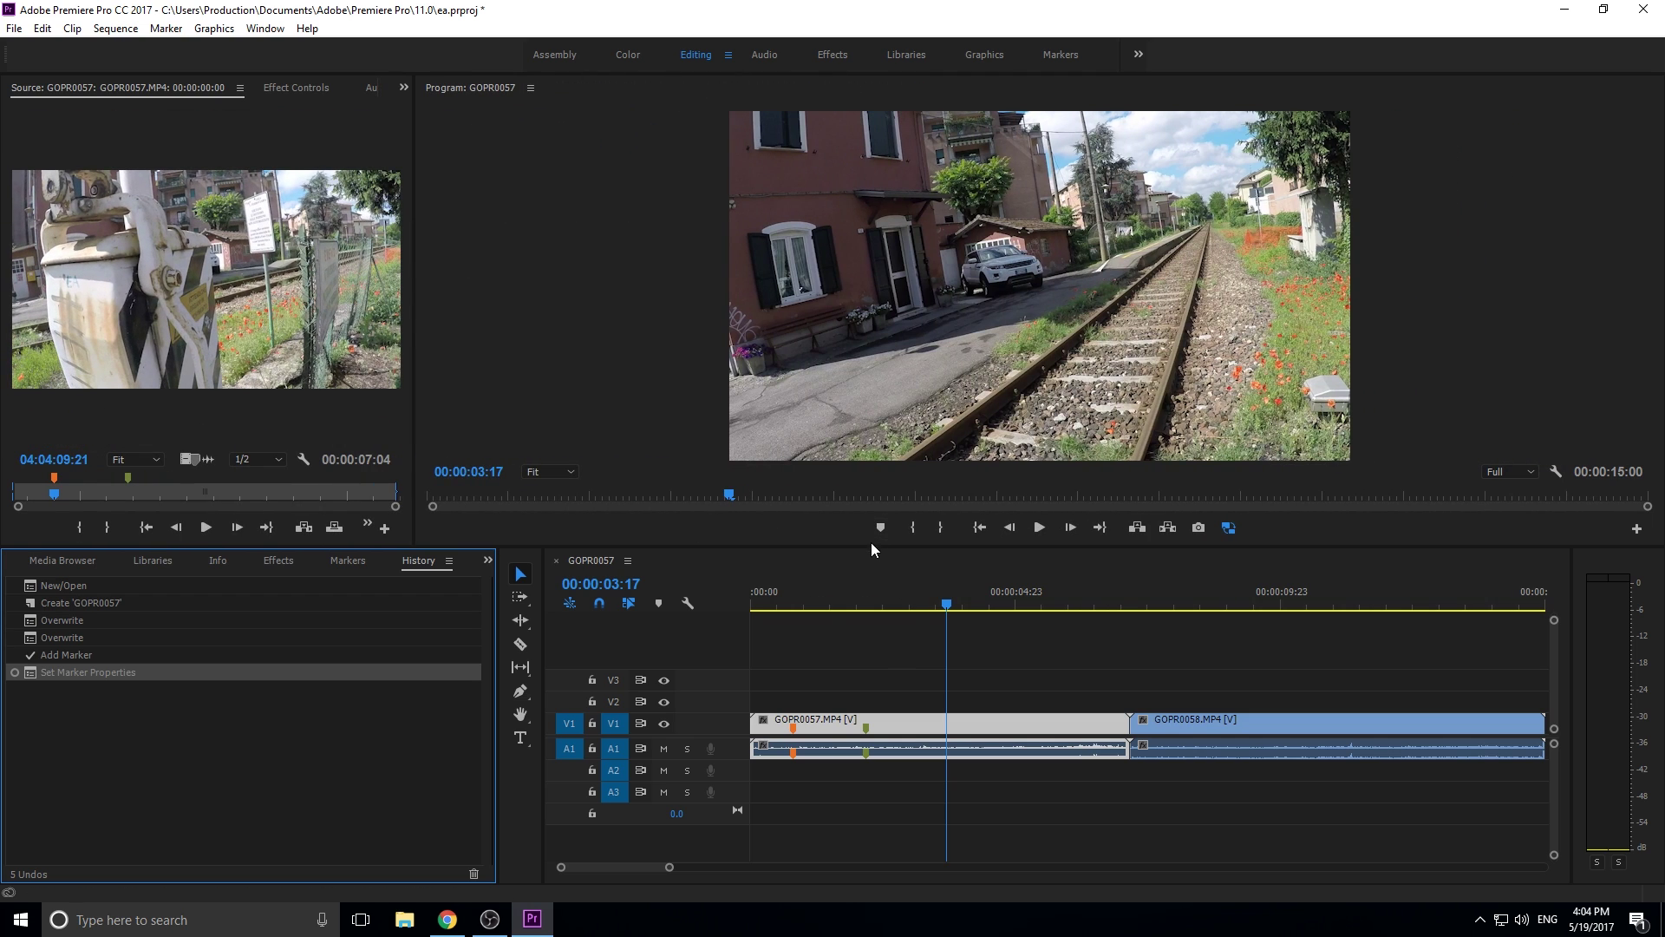
pyautogui.moveTo(871, 637); pyautogui.dragTo(871, 710)
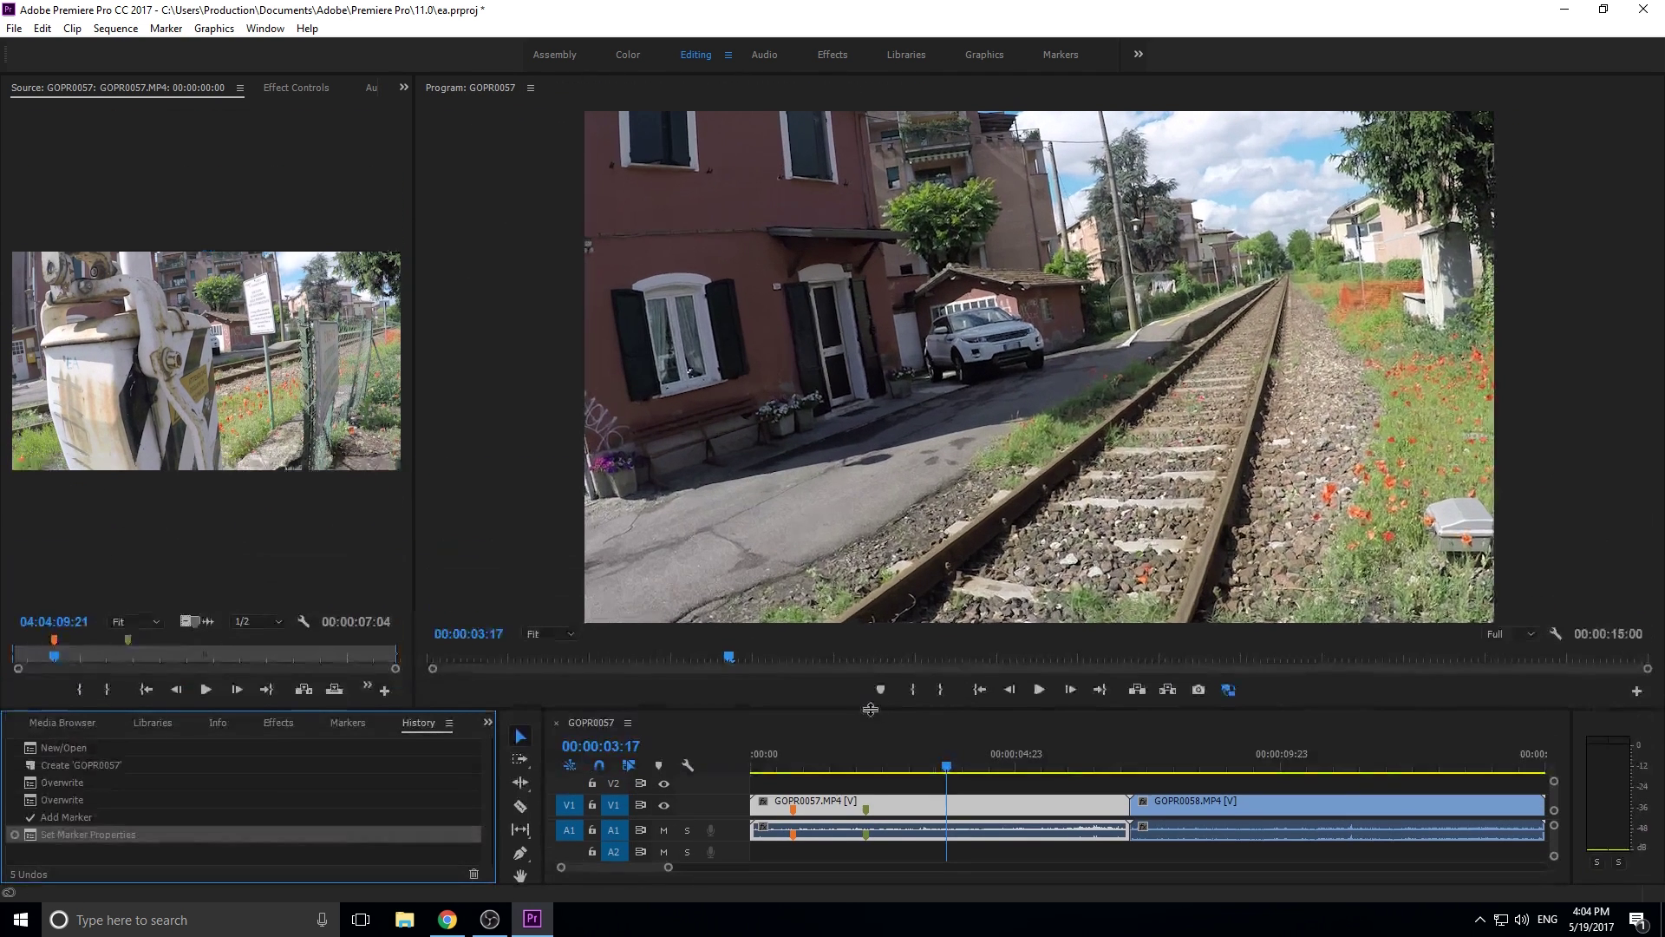
# Save the layout to the Editing workspace, then widen the Source monitor and show more timeline tracks
pyautogui.click(728, 55)
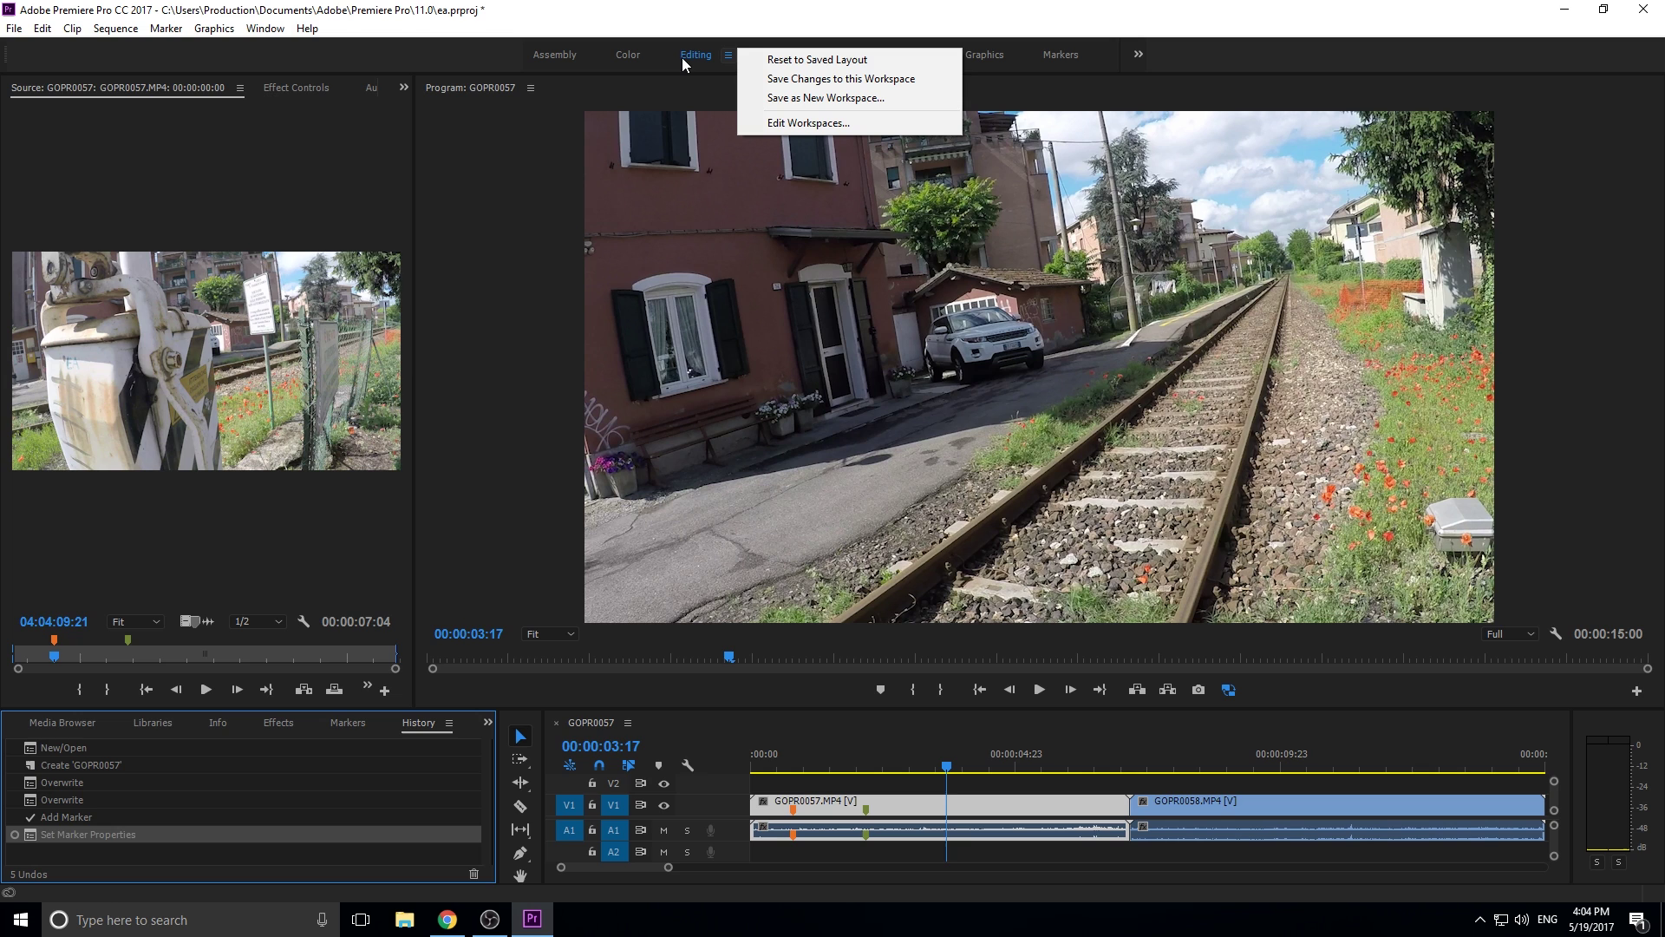
pyautogui.click(790, 79)
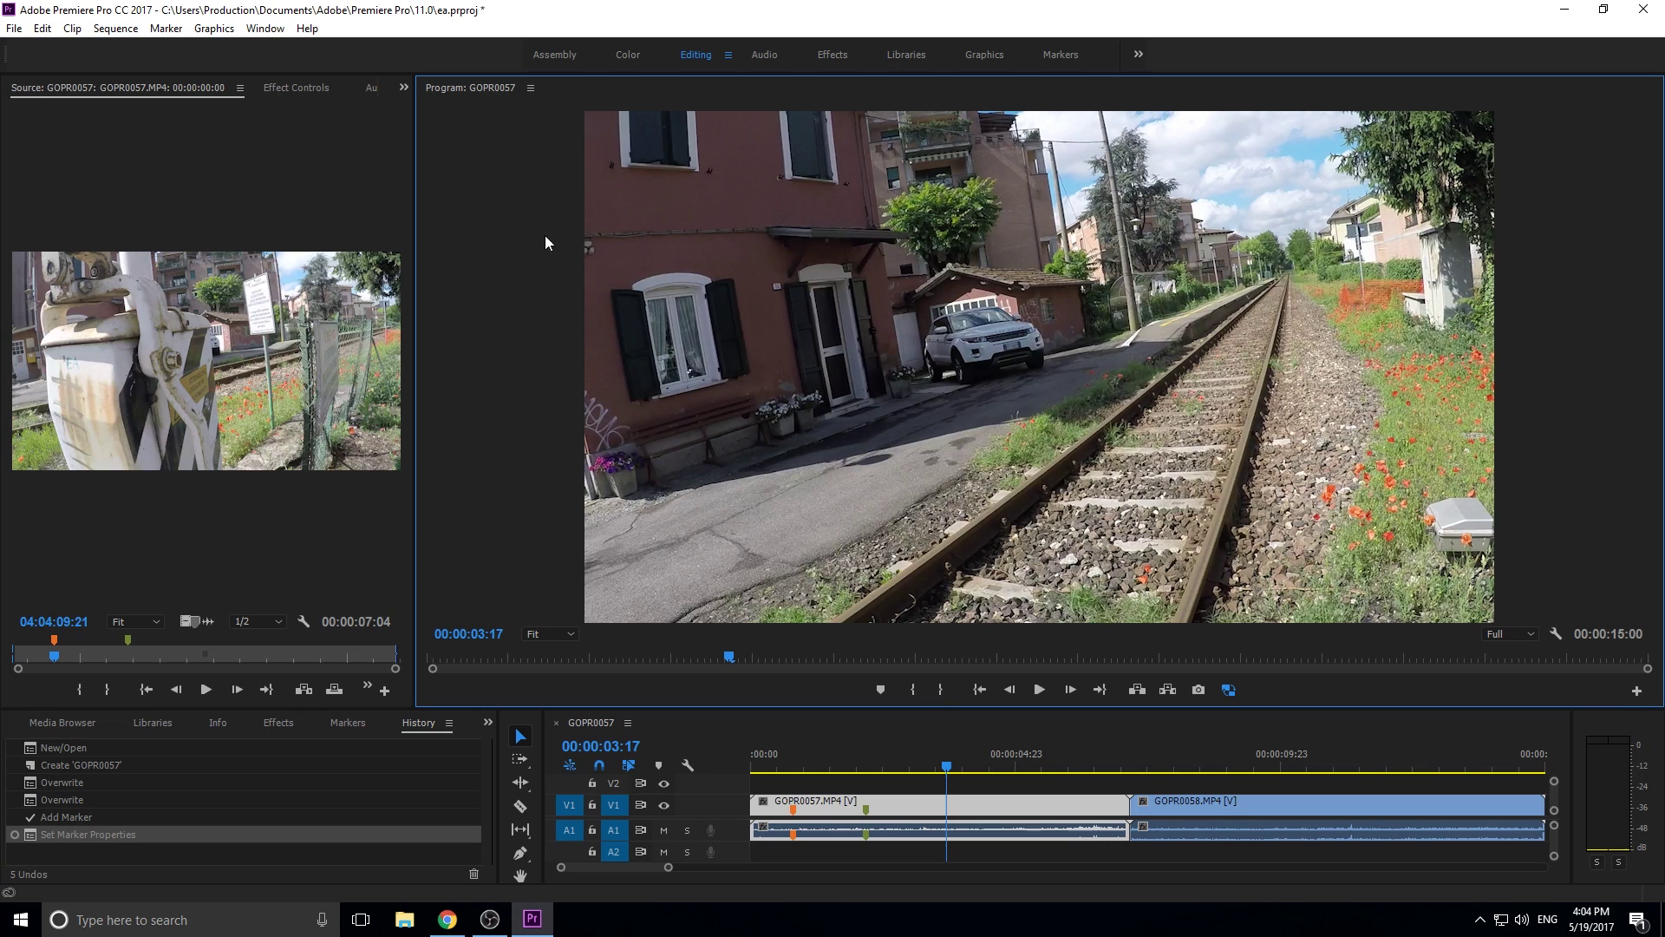
pyautogui.moveTo(414, 414); pyautogui.dragTo(589, 373)
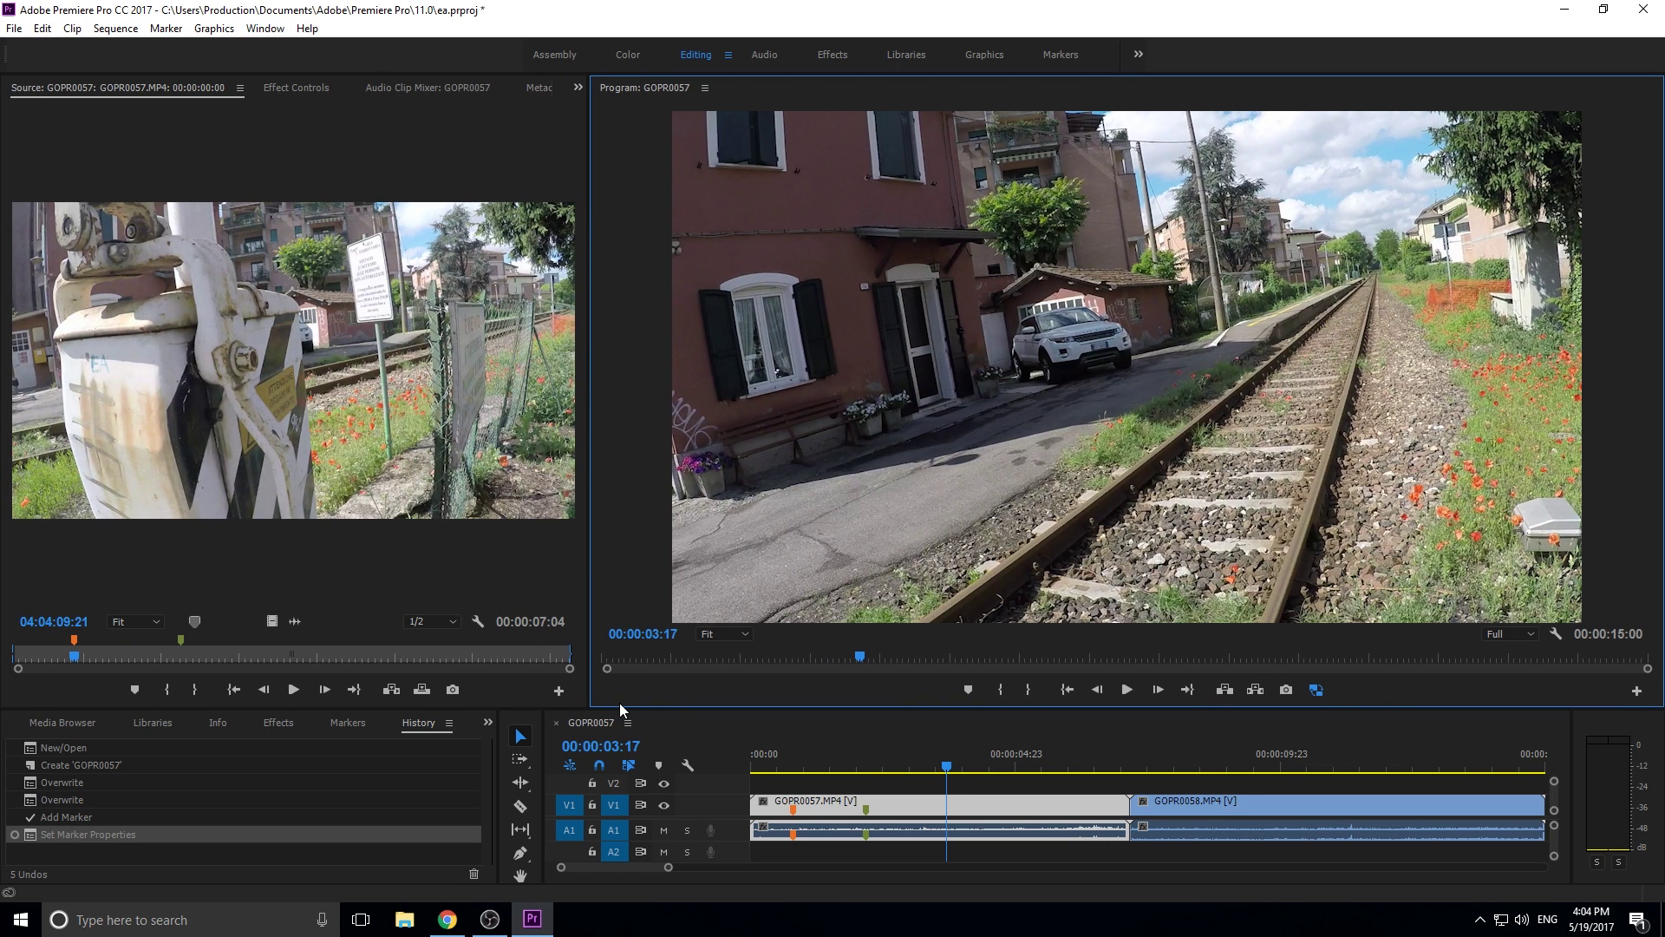
pyautogui.moveTo(625, 709); pyautogui.dragTo(625, 666)
# Dock the Effects panel in its own frame directly above the Program monitor
pyautogui.click(264, 29)
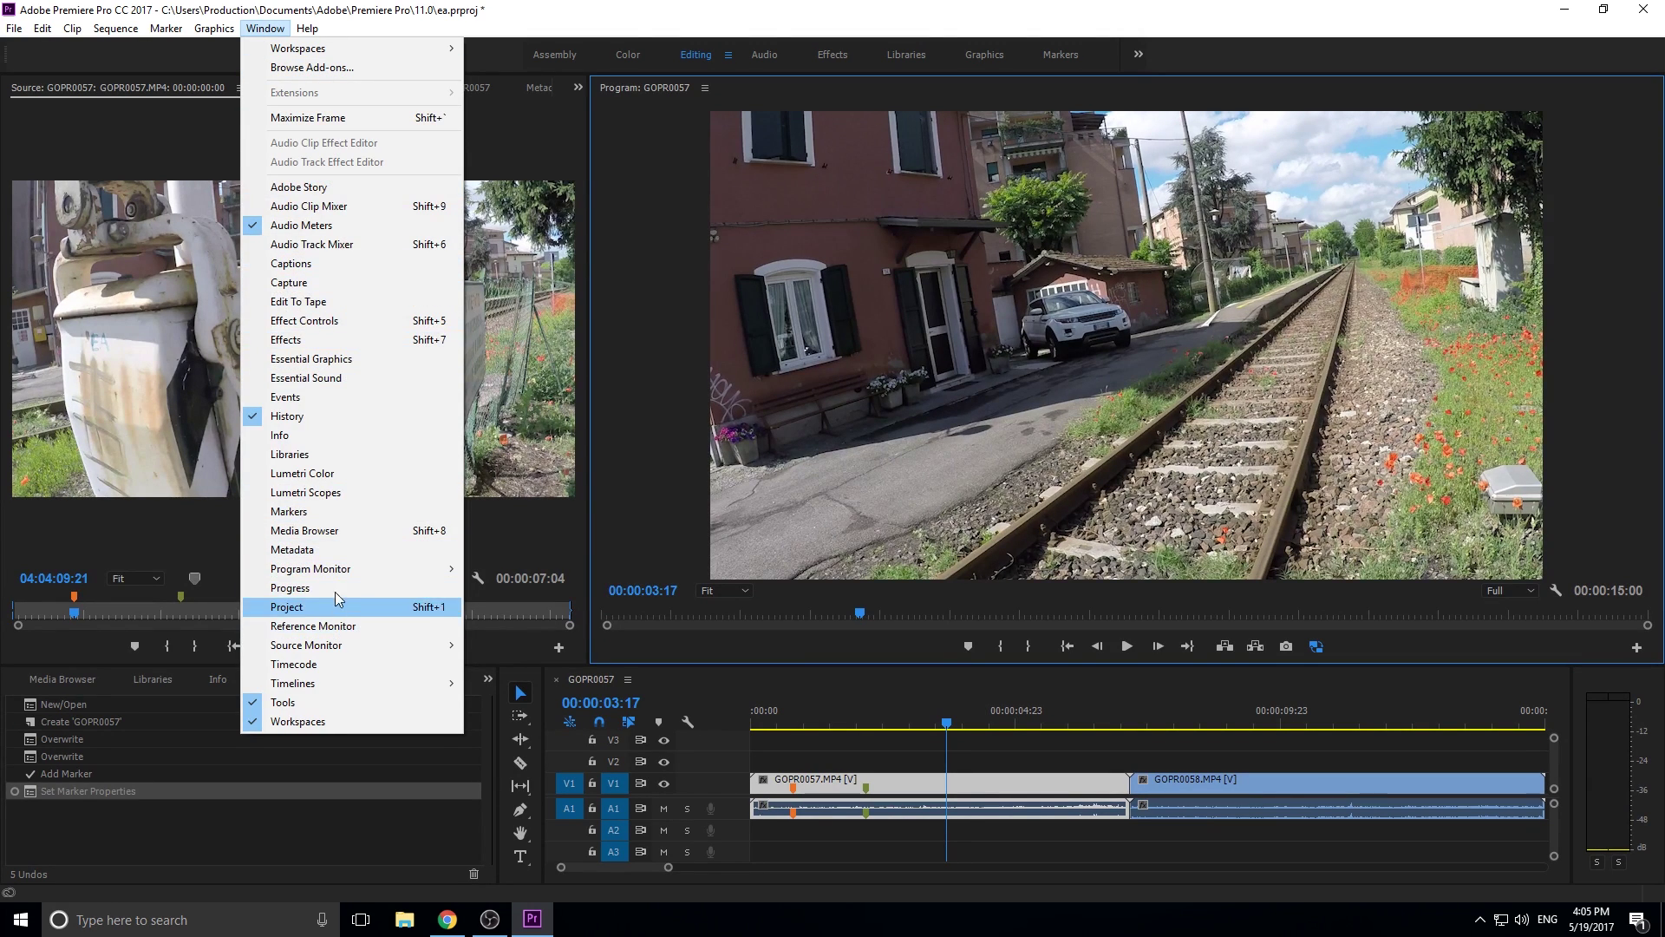
pyautogui.click(534, 521)
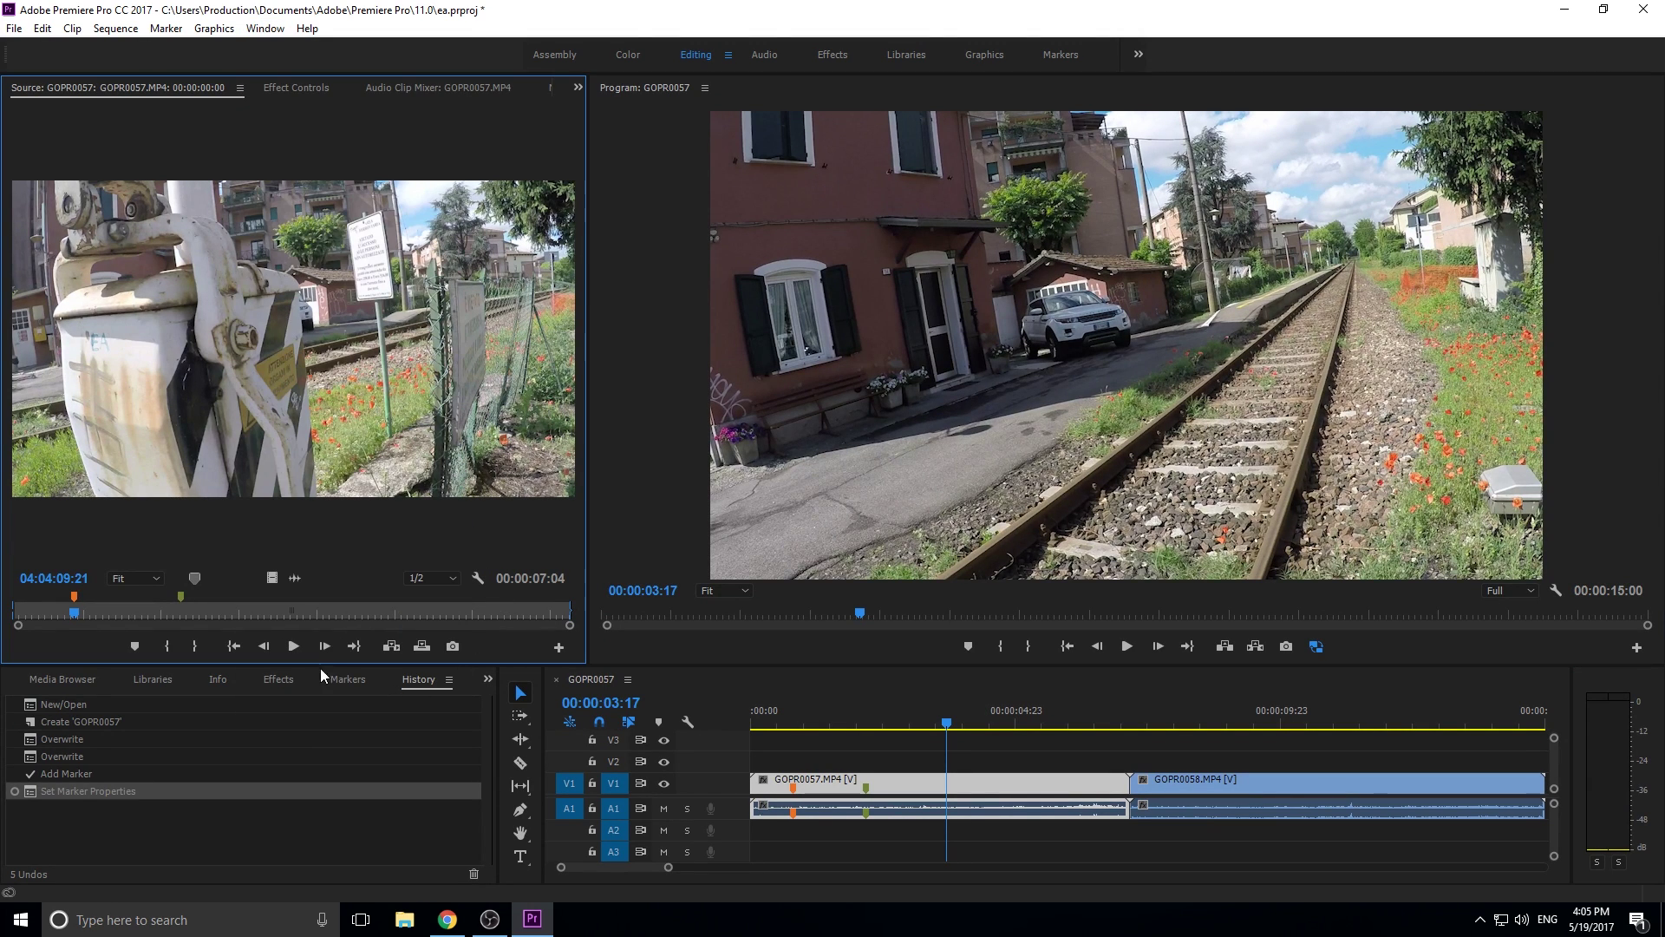
pyautogui.moveTo(275, 680); pyautogui.dragTo(934, 108)
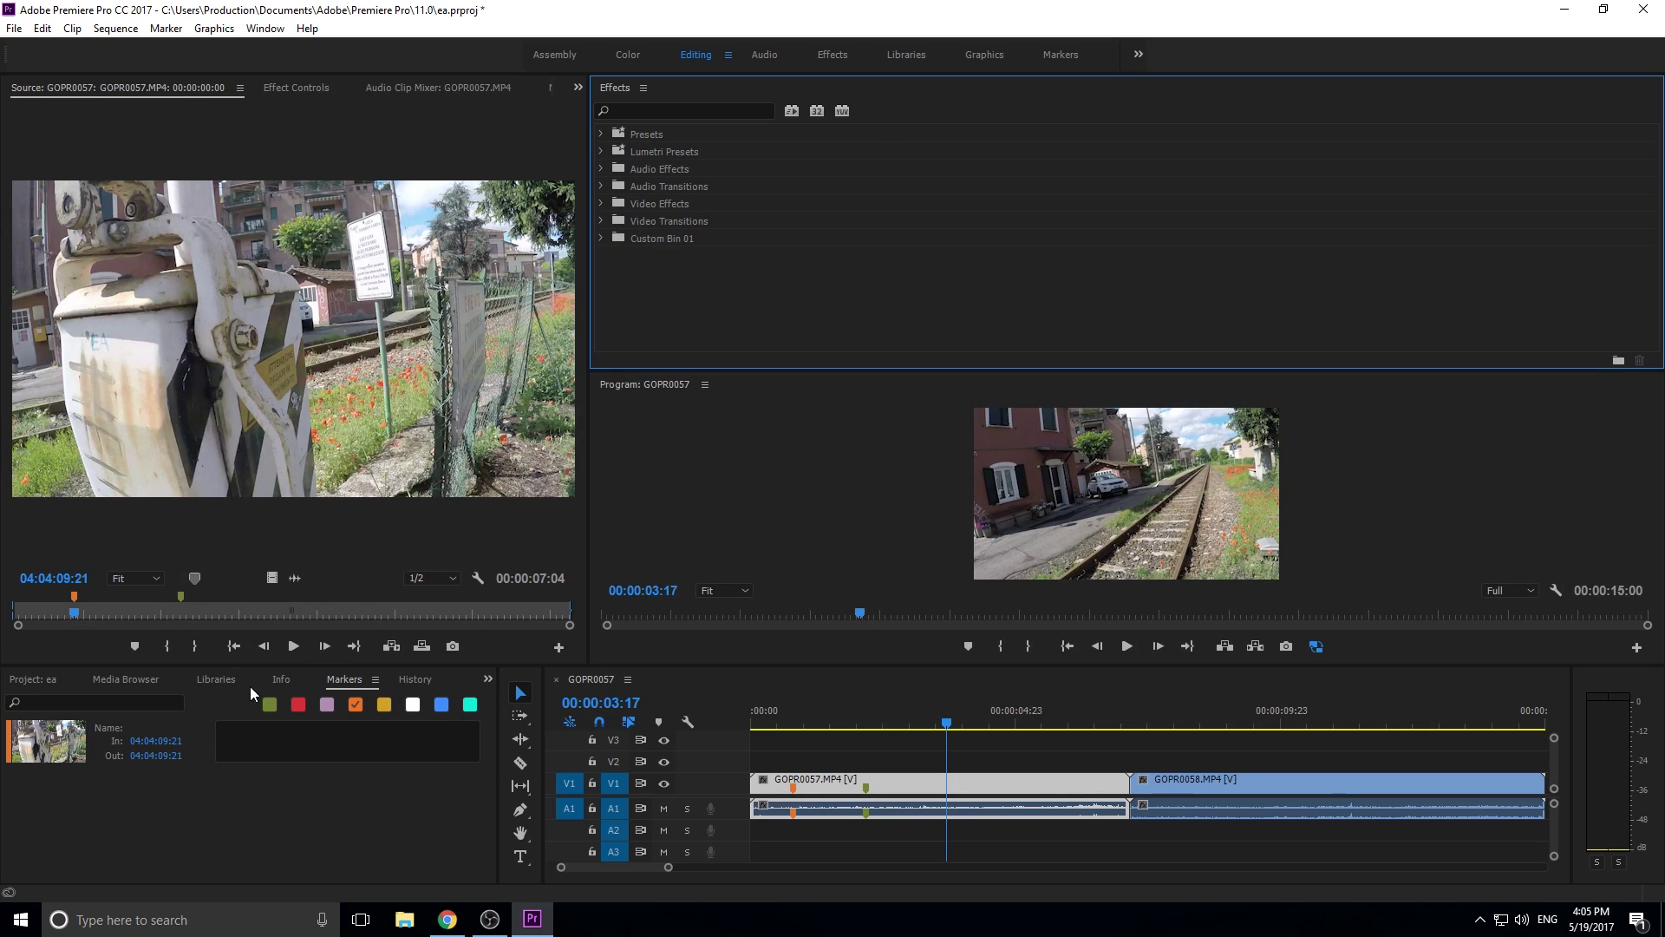
# Enlarge the timeline by shrinking the monitors, then float the Libraries panel at the right
pyautogui.moveTo(867, 668); pyautogui.dragTo(868, 345)
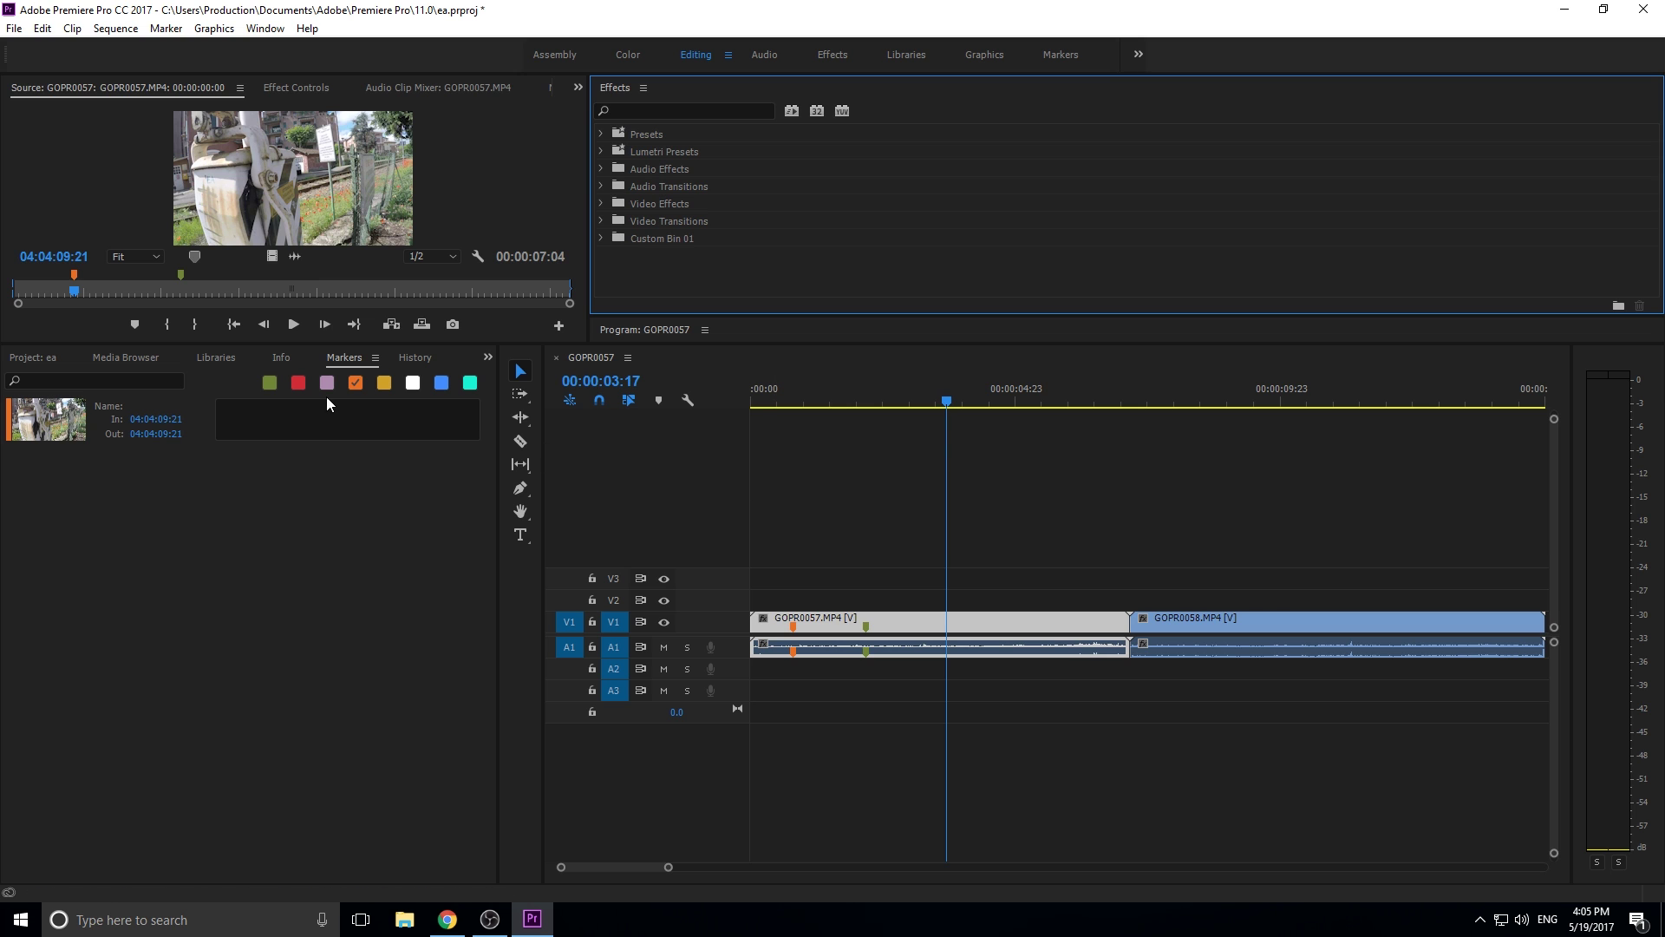
pyautogui.moveTo(216, 357); pyautogui.dragTo(1553, 290)
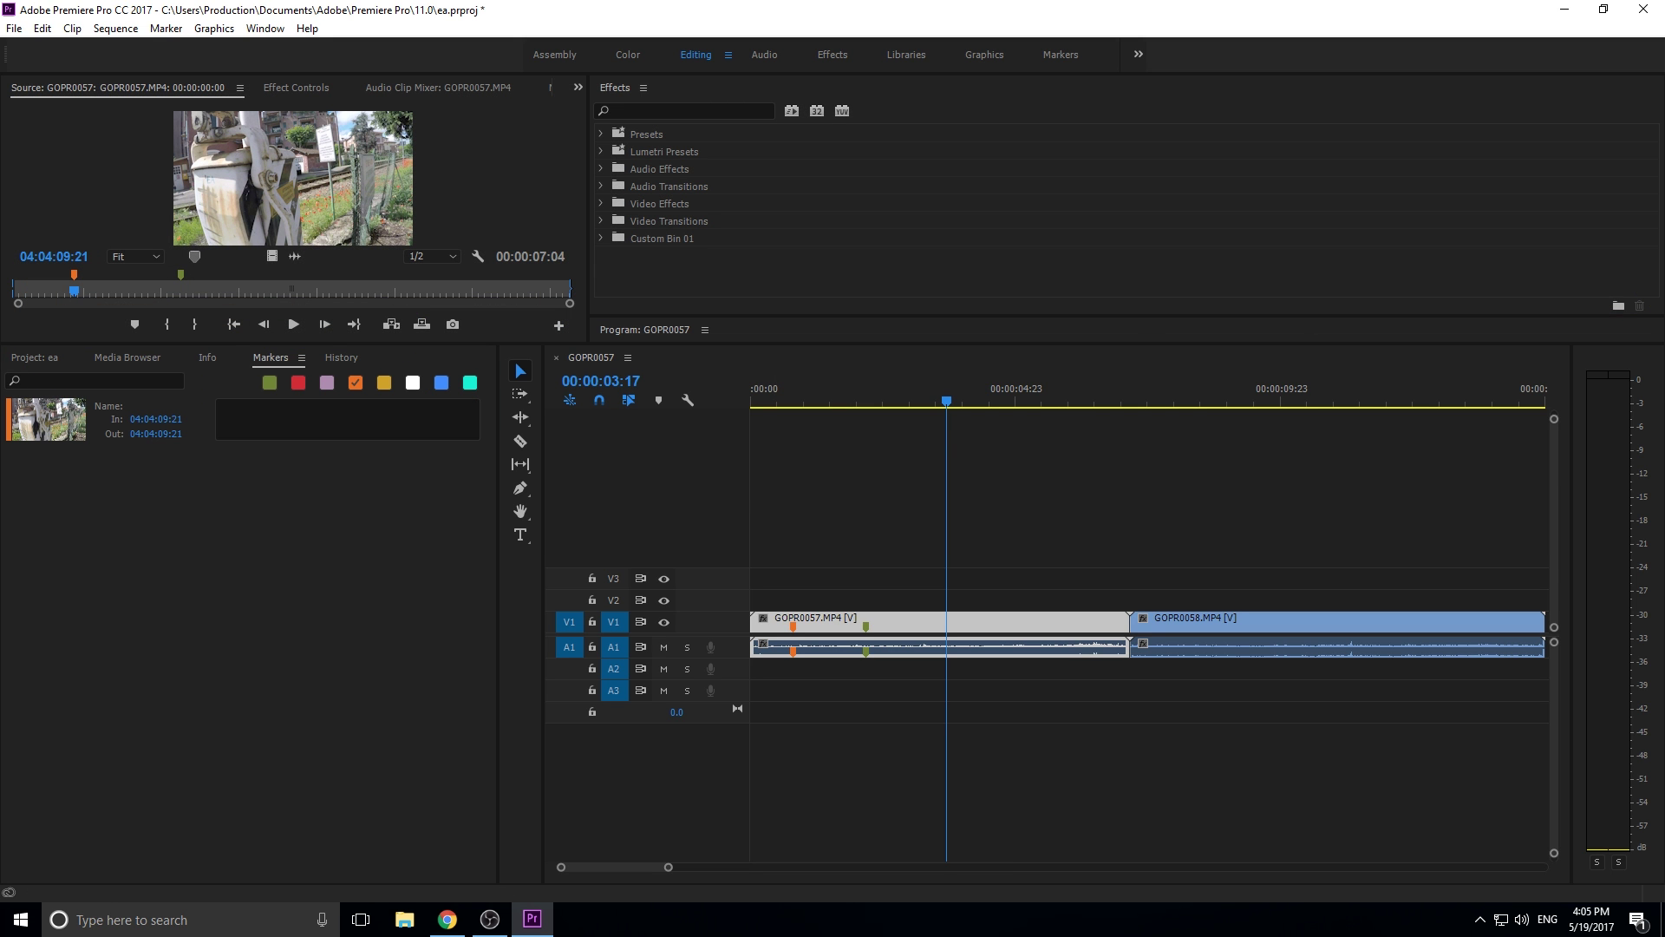
pyautogui.moveTo(1664, 254); pyautogui.dragTo(1373, 253)
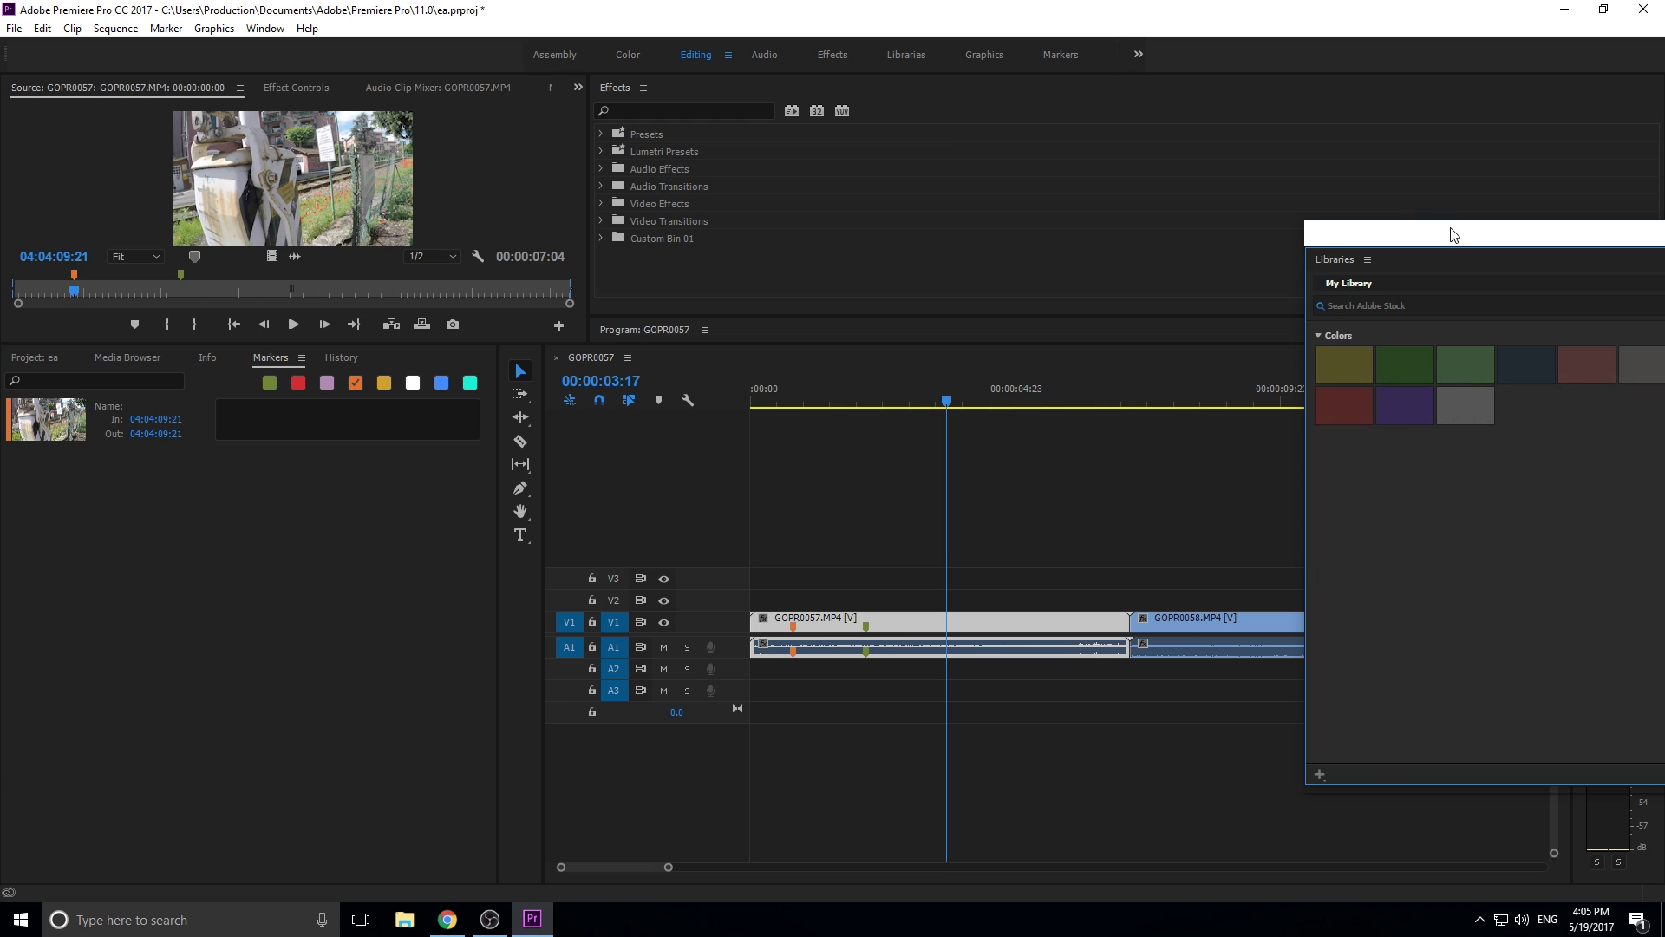
# Shift the floating Libraries window right, then dock it beside Markers in the lower-left group
pyautogui.moveTo(1449, 230); pyautogui.dragTo(1489, 204)
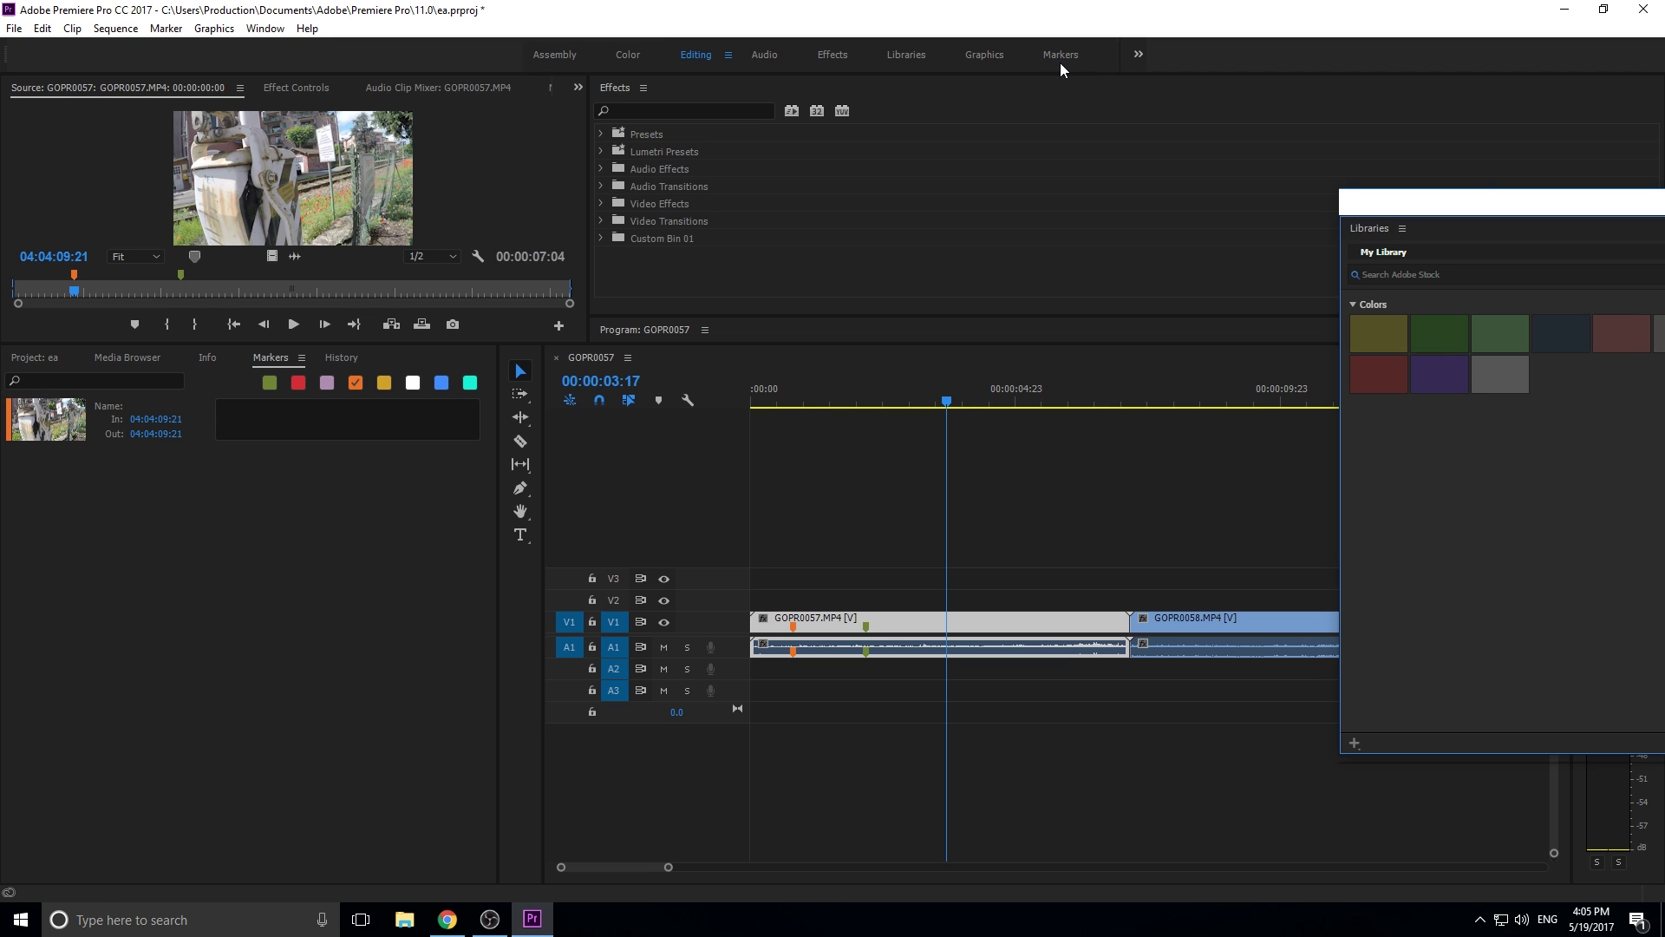
pyautogui.moveTo(1511, 205); pyautogui.dragTo(1620, 205)
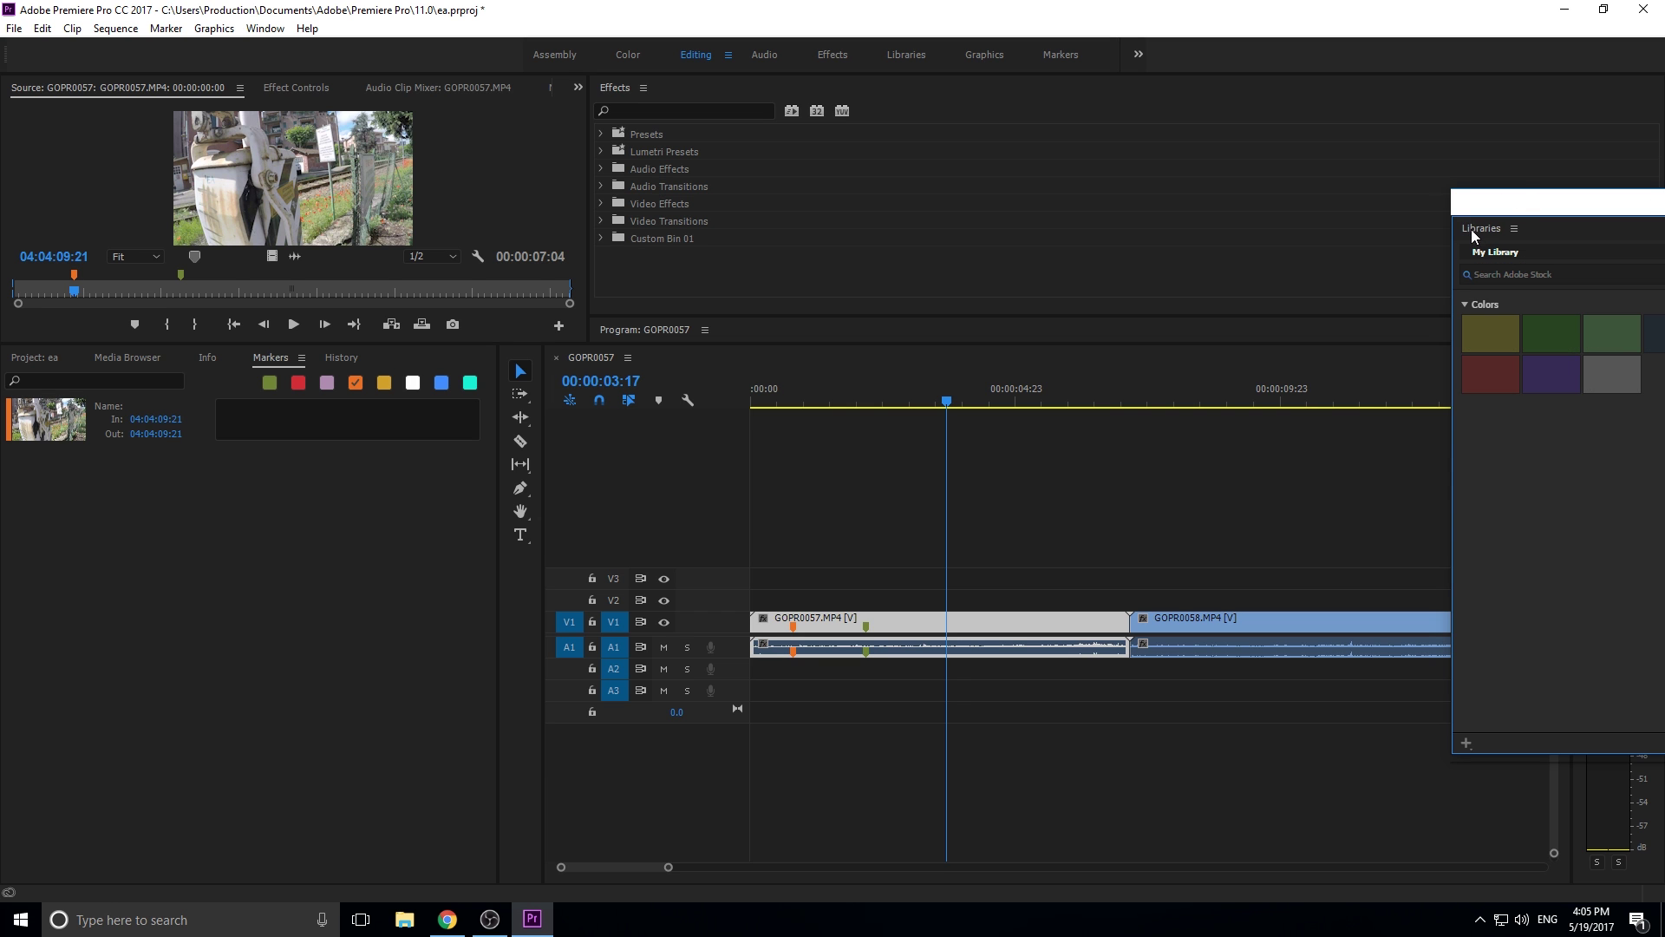
pyautogui.moveTo(1474, 230); pyautogui.dragTo(392, 350)
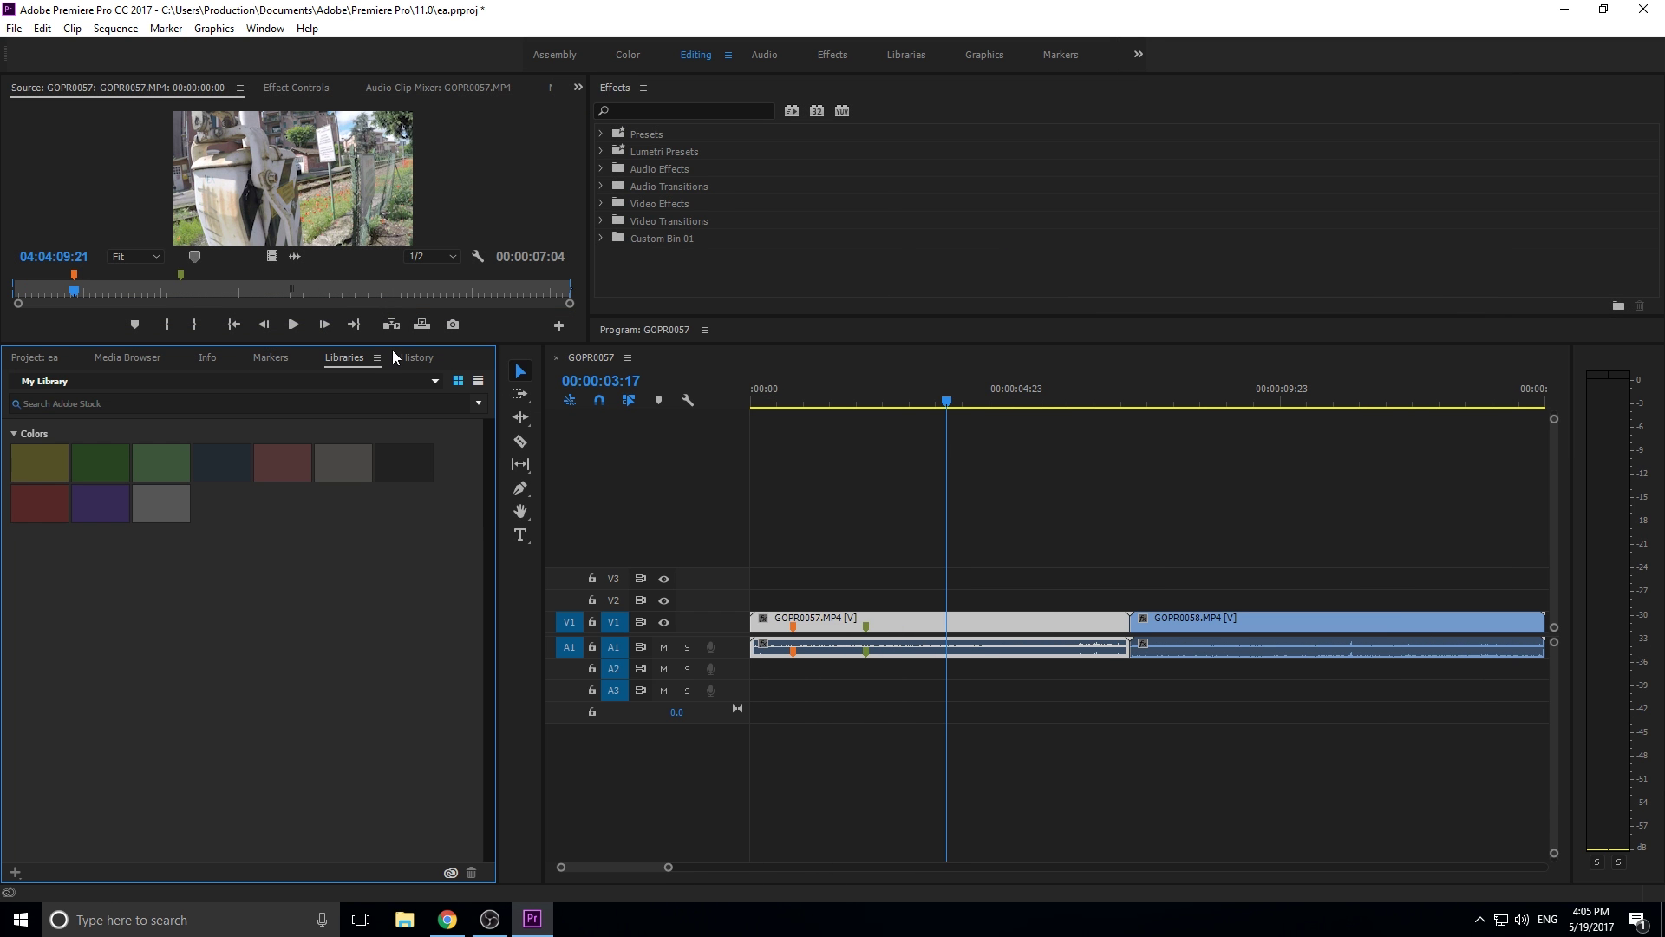